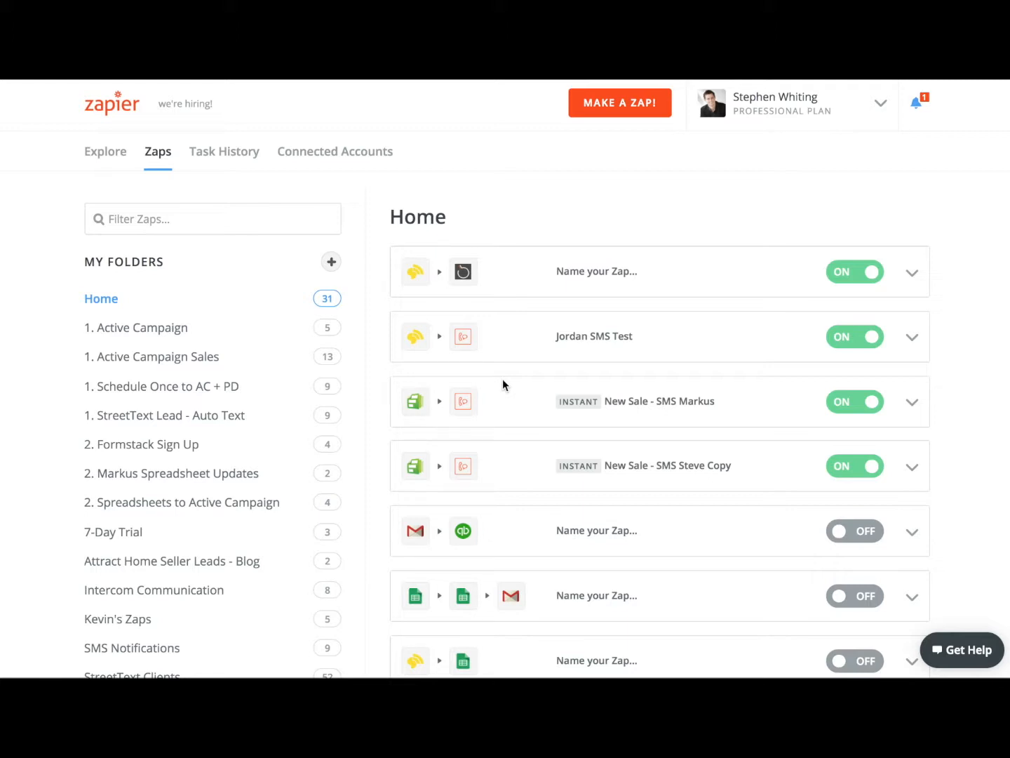
# Step: Create a new Zap with StreetText as the trigger app and New Lead as its trigger
pyautogui.click(610, 106)
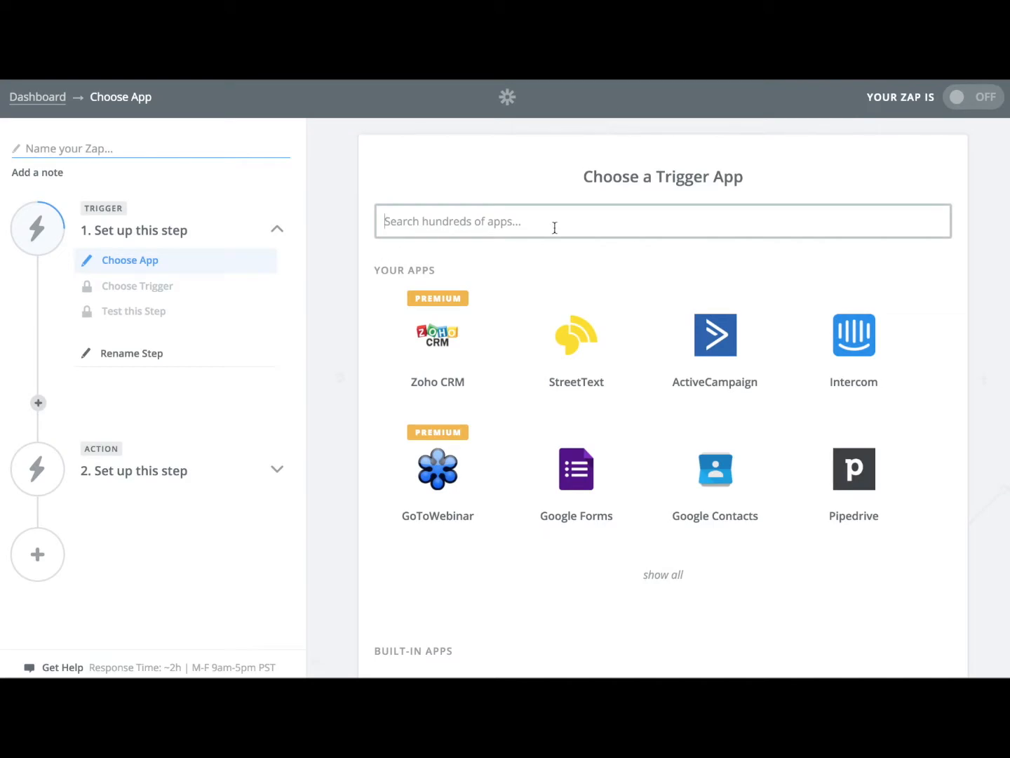
pyautogui.write('street')
pyautogui.click(479, 308)
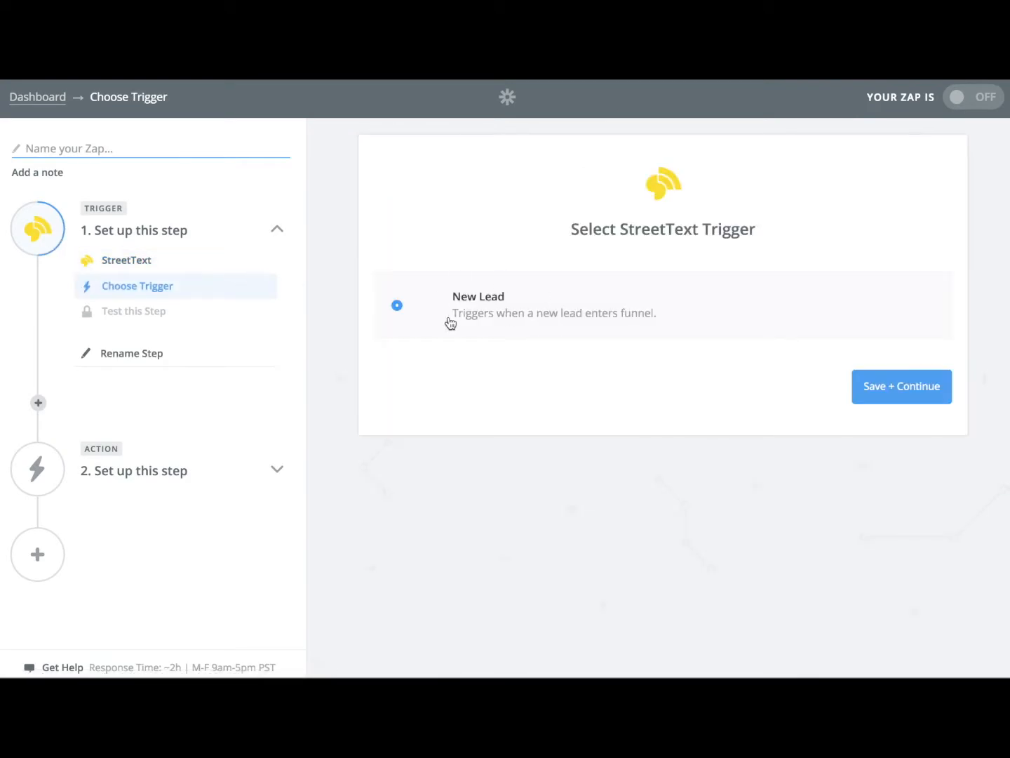
pyautogui.click(933, 398)
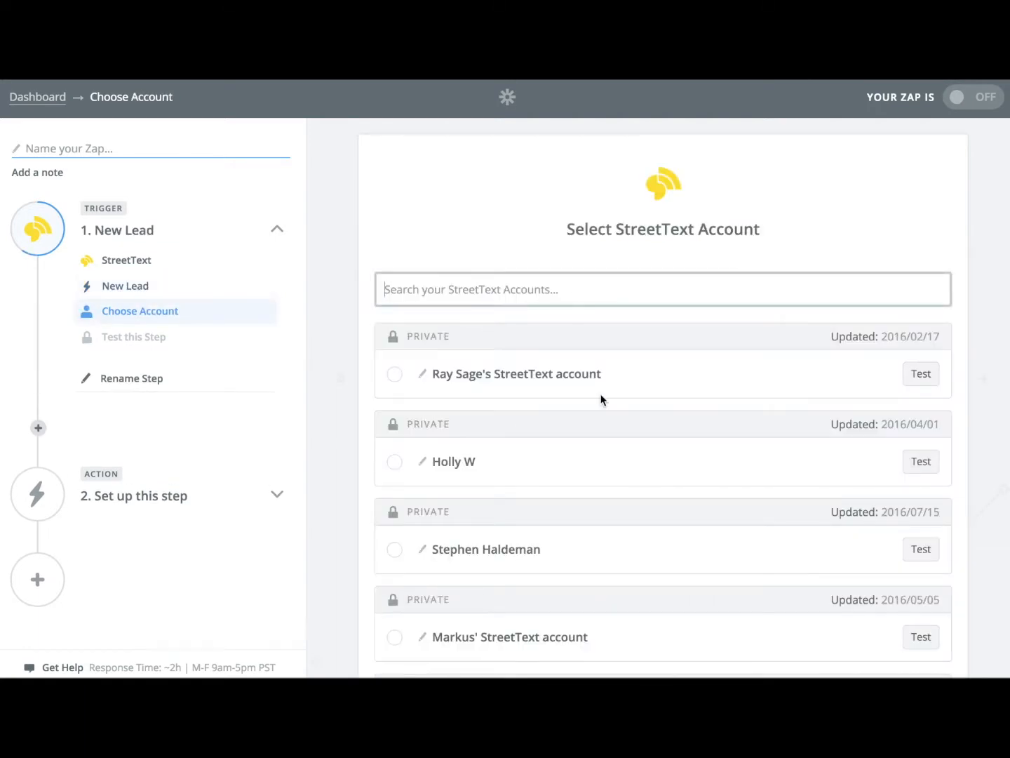
# Step: Select StreetText Account #1 as the trigger's account and save the choice
pyautogui.scroll(-10, 602, 399)
pyautogui.scroll(-5, 601, 400)
pyautogui.click(534, 371)
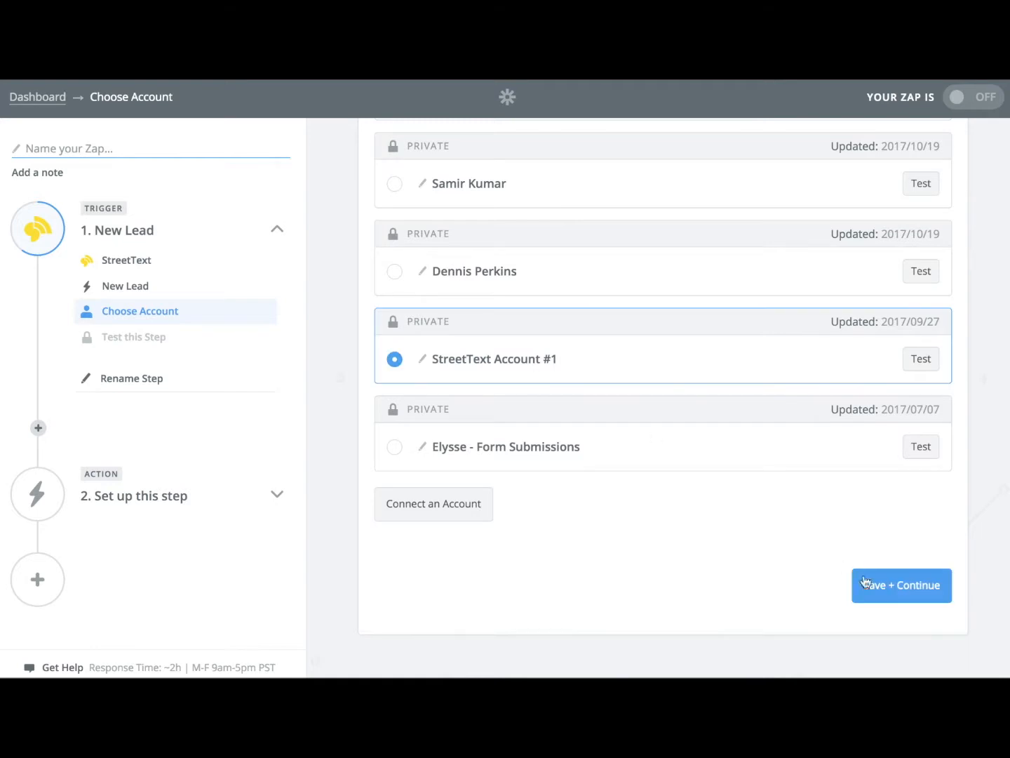
pyautogui.click(903, 586)
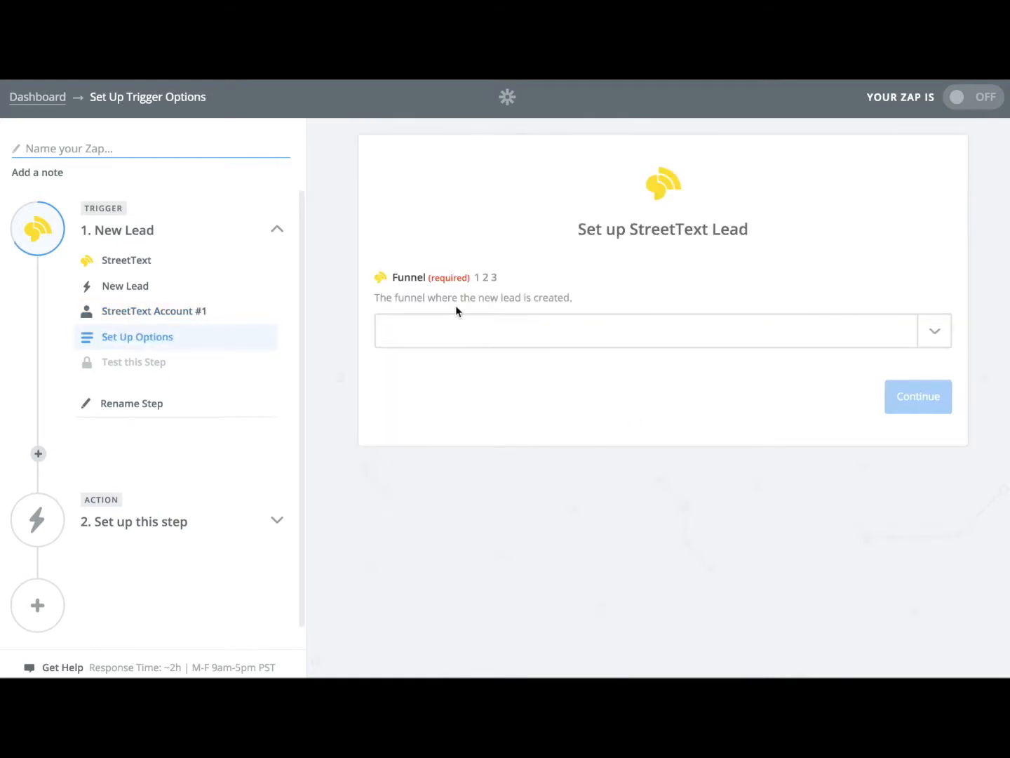
# Step: Set the trigger's funnel to Property Valuation and continue to the trigger test
pyautogui.click(513, 341)
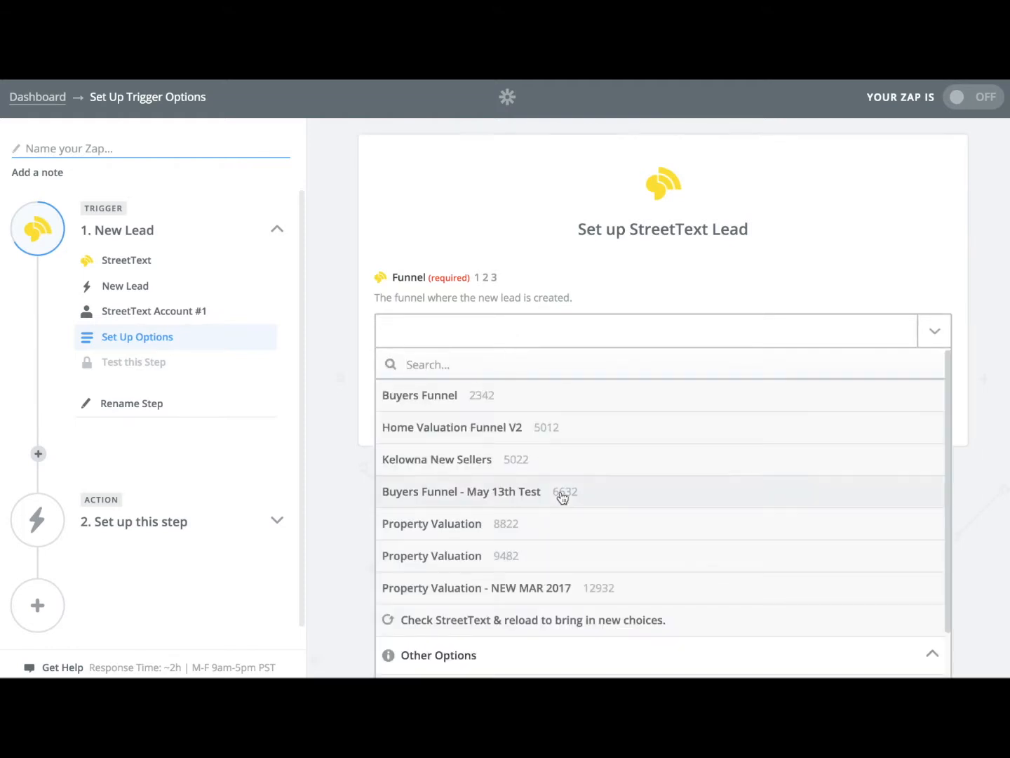
pyautogui.scroll(-2, 563, 497)
pyautogui.click(499, 467)
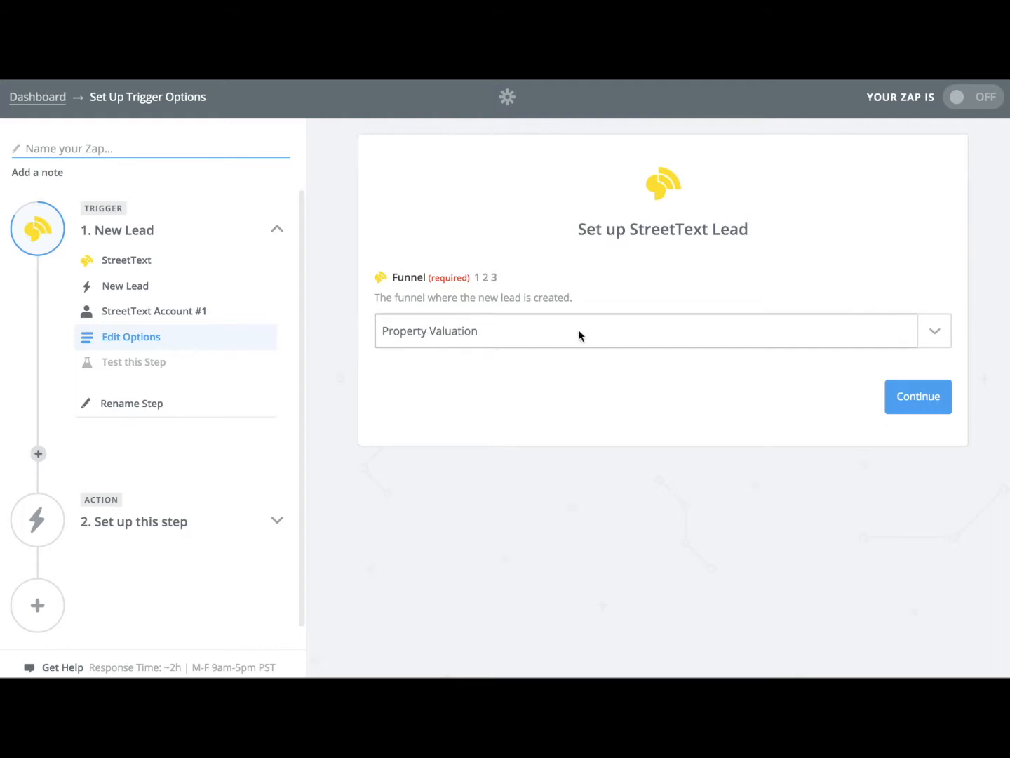
pyautogui.click(925, 393)
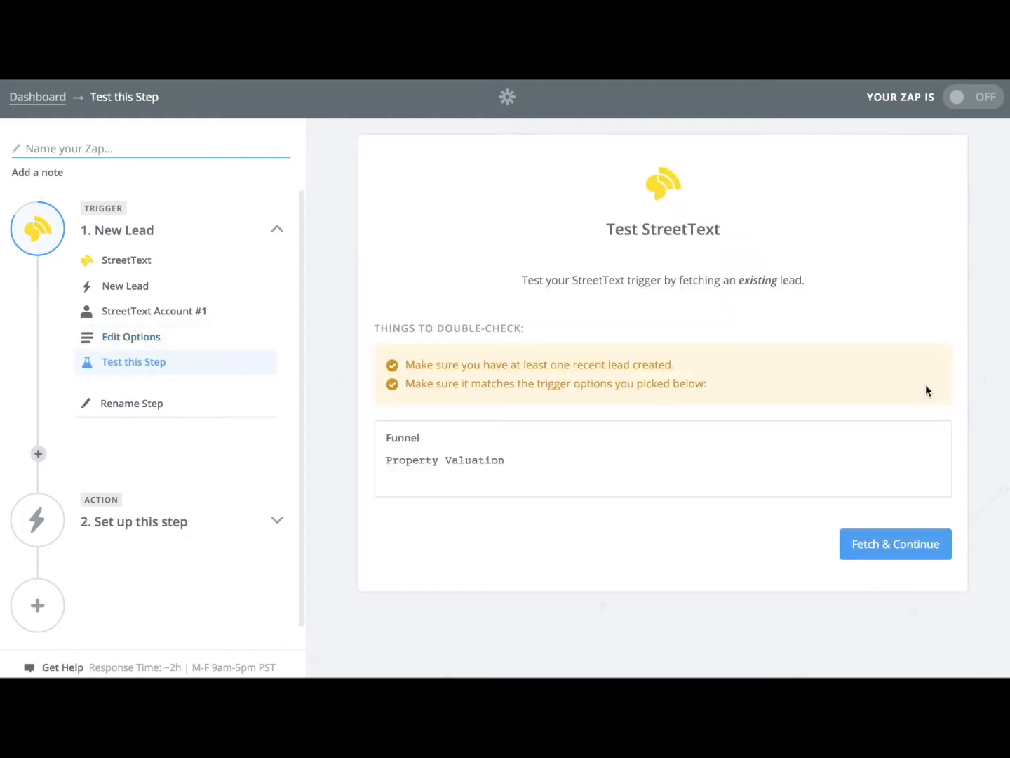
# Step: Test the StreetText trigger by fetching an existing lead, review its fields and continue to the action setup
pyautogui.click(905, 544)
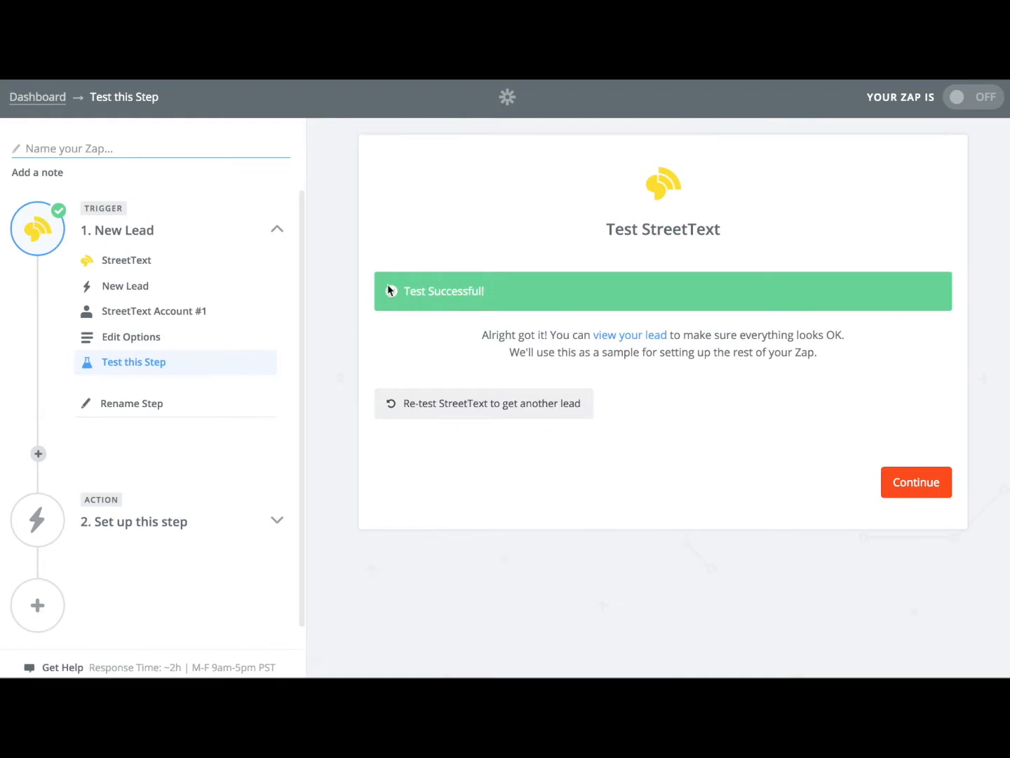
pyautogui.click(635, 334)
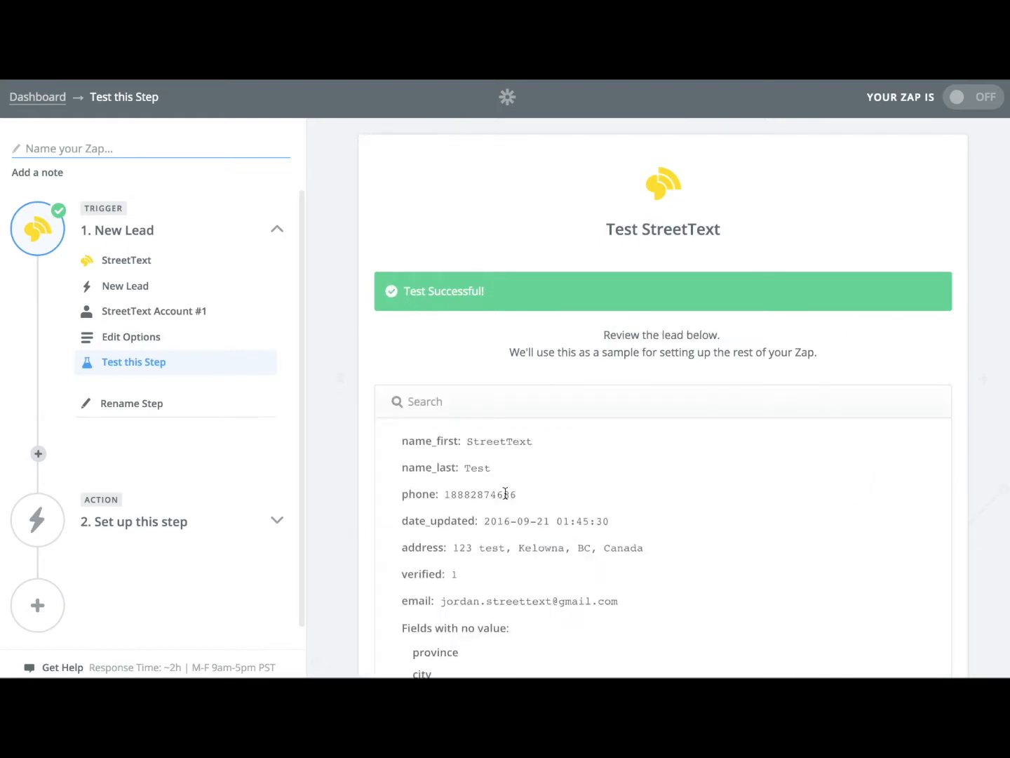
pyautogui.scroll(-4, 449, 291)
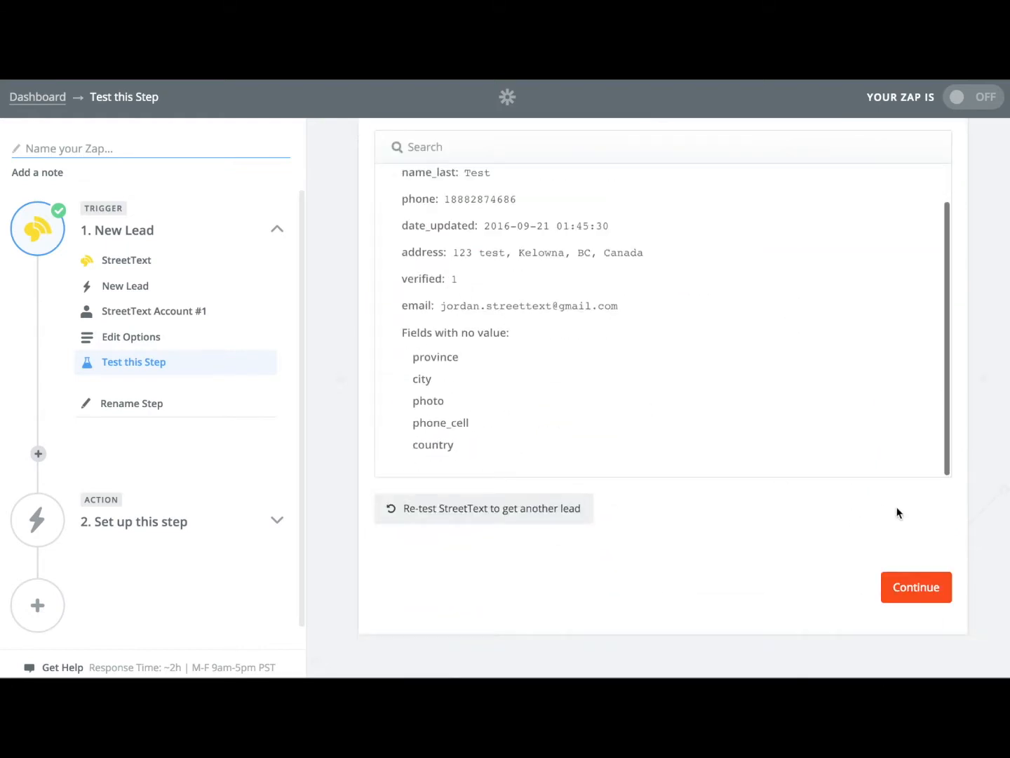
pyautogui.click(912, 588)
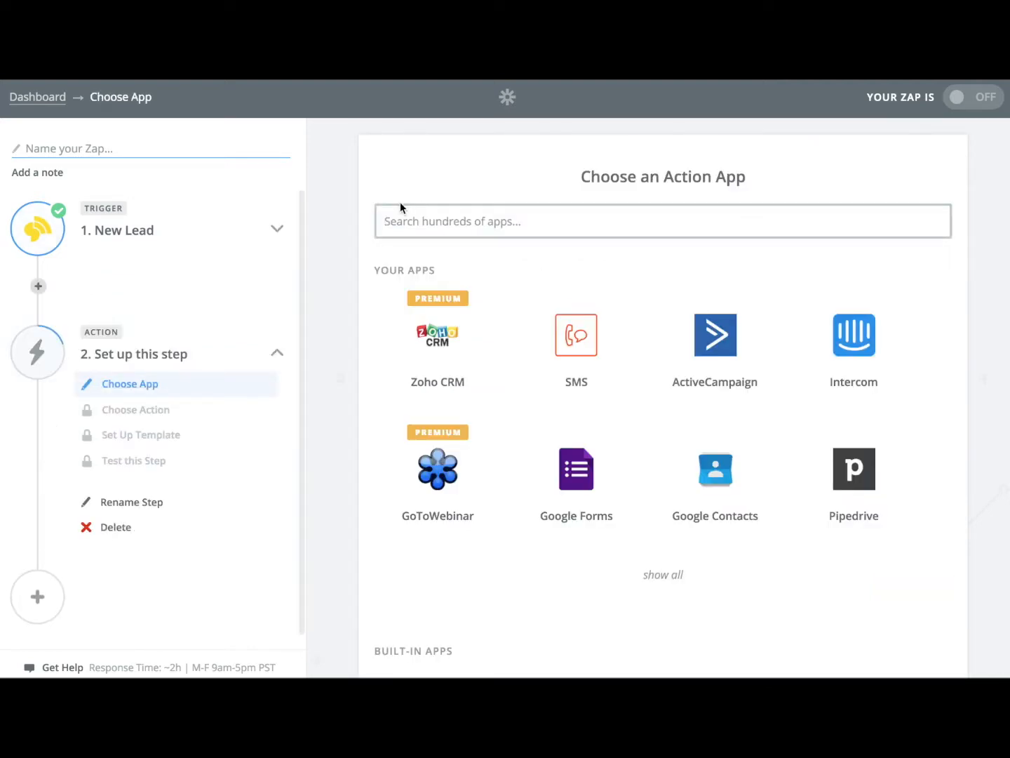
# Step: Choose Follow Up Boss as the action app with the action Create or Update Contact Without Triggering Action Plans
pyautogui.write('follo')
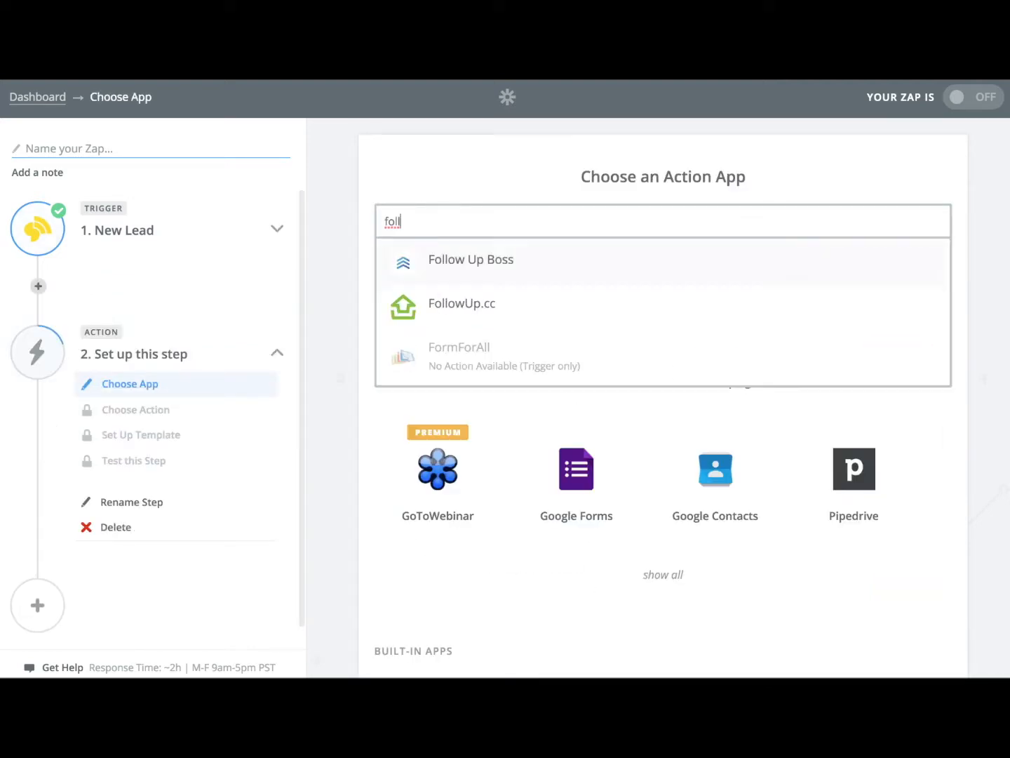
pyautogui.click(450, 256)
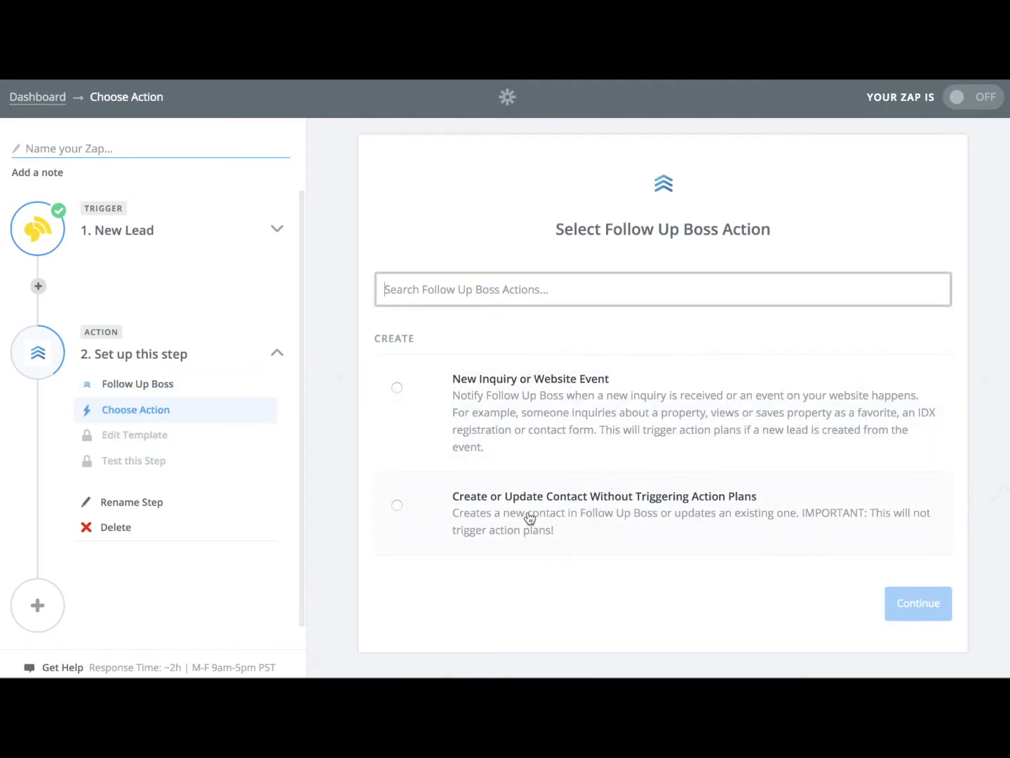
pyautogui.click(530, 518)
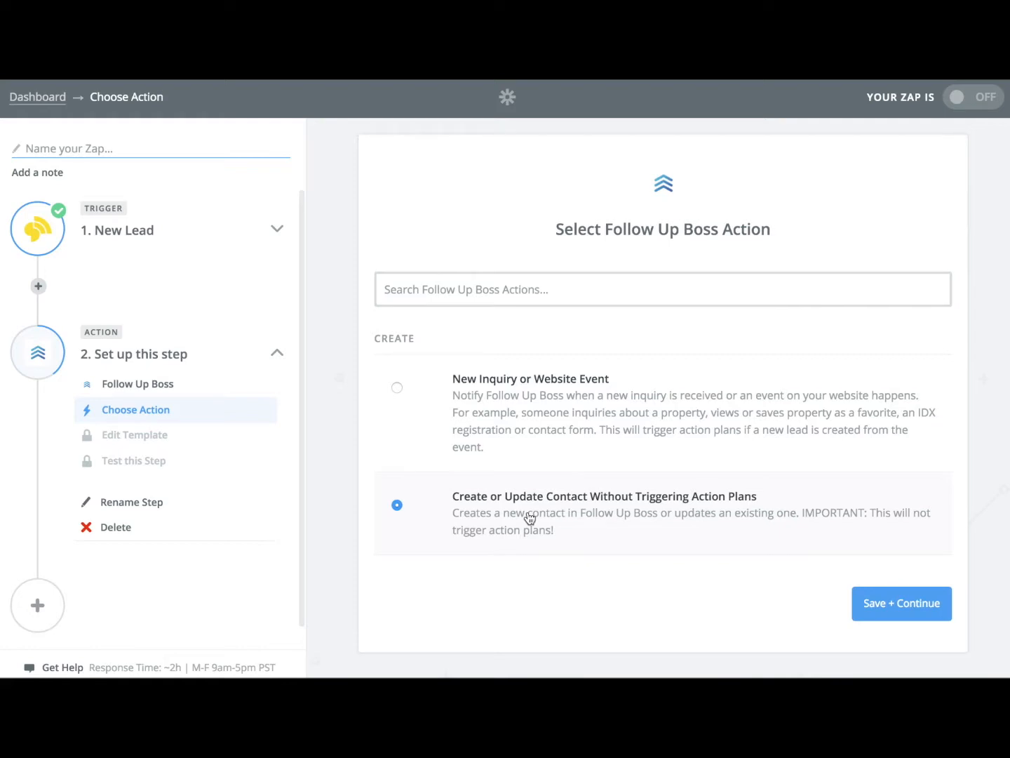
pyautogui.click(486, 386)
pyautogui.click(657, 531)
pyautogui.click(926, 605)
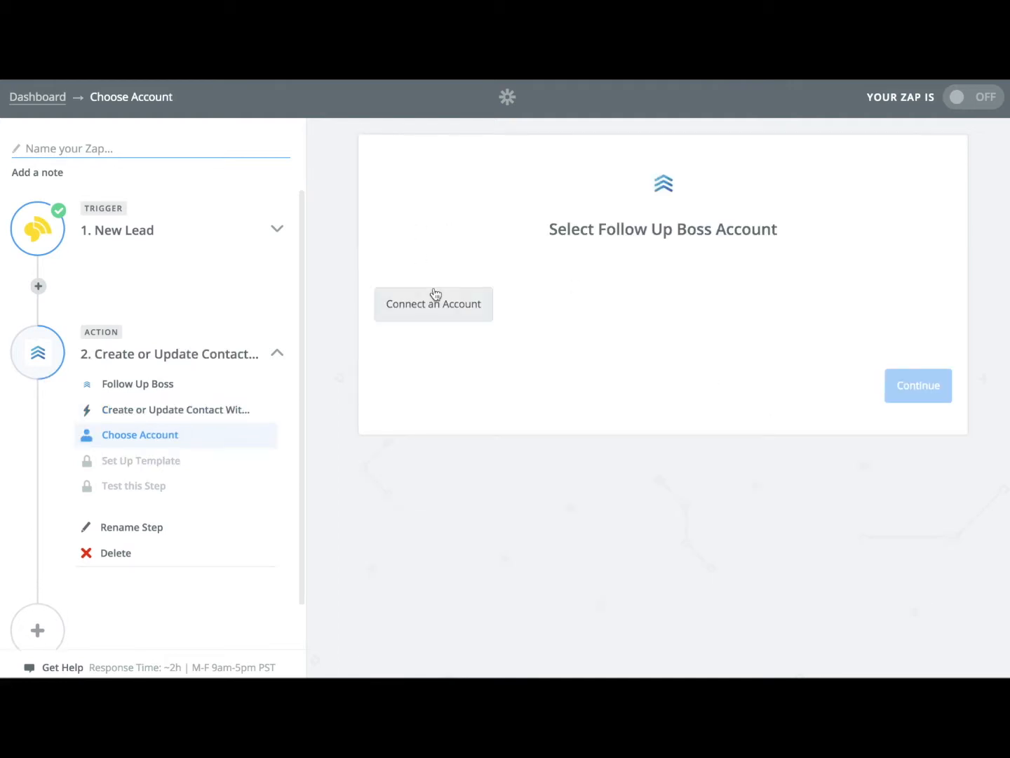
# Step: Start connecting a Follow Up Boss account, and reveal and copy the API key from Follow Up Boss's admin API settings
pyautogui.click(418, 317)
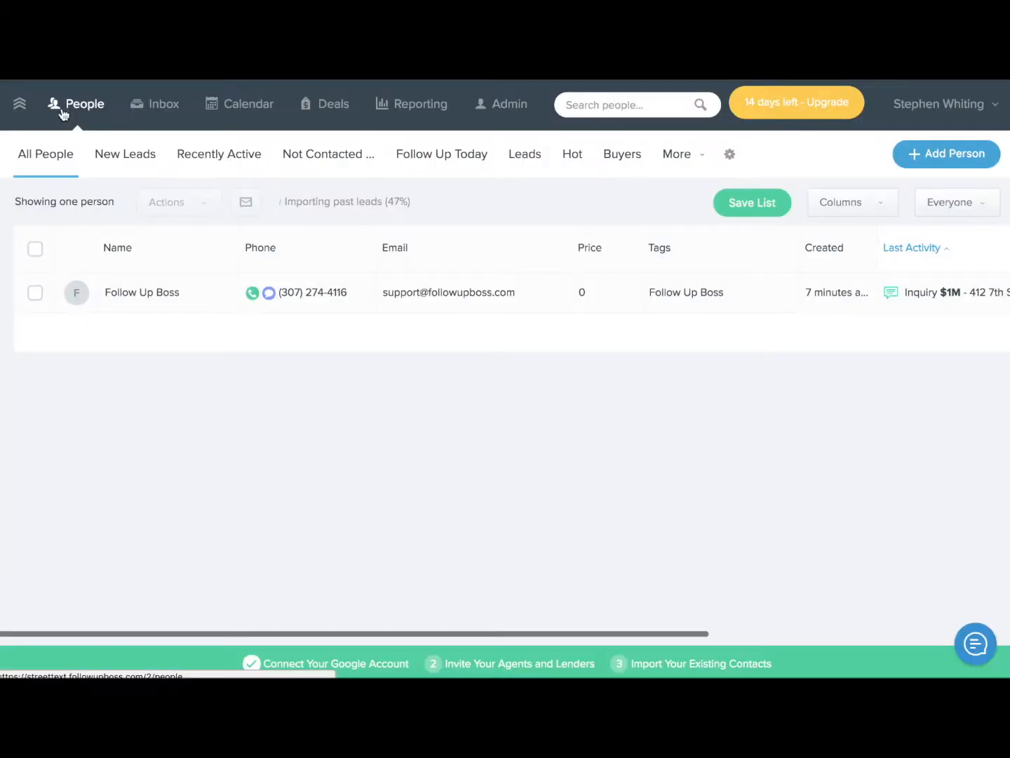
pyautogui.click(502, 105)
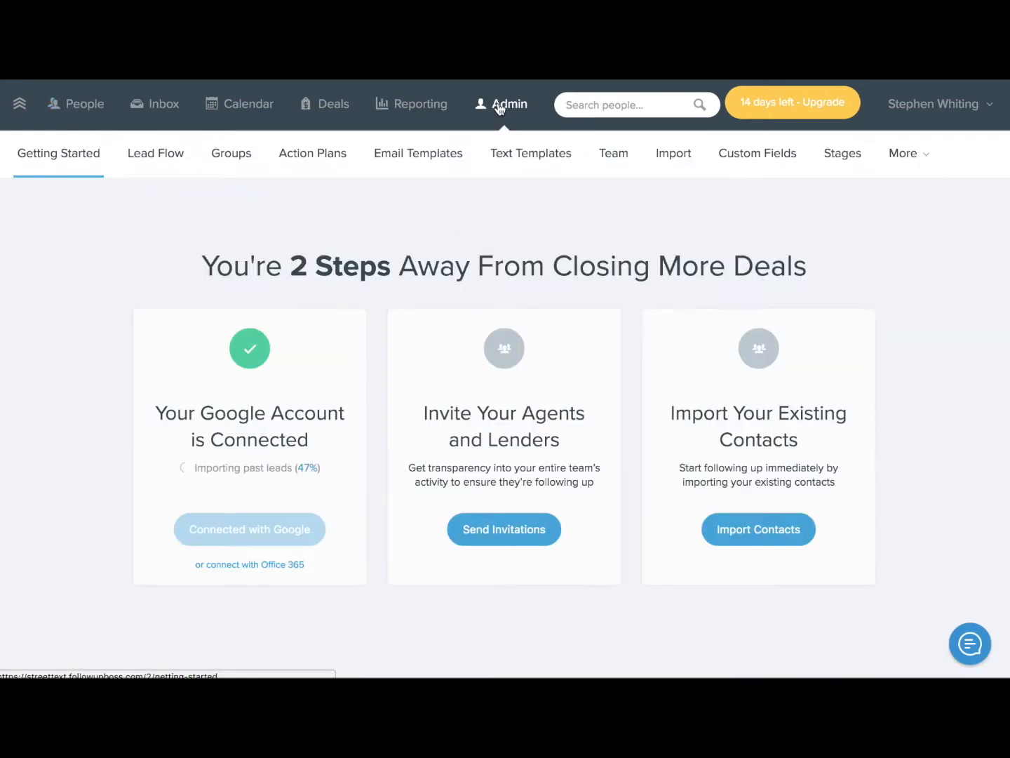
pyautogui.click(902, 160)
pyautogui.click(840, 353)
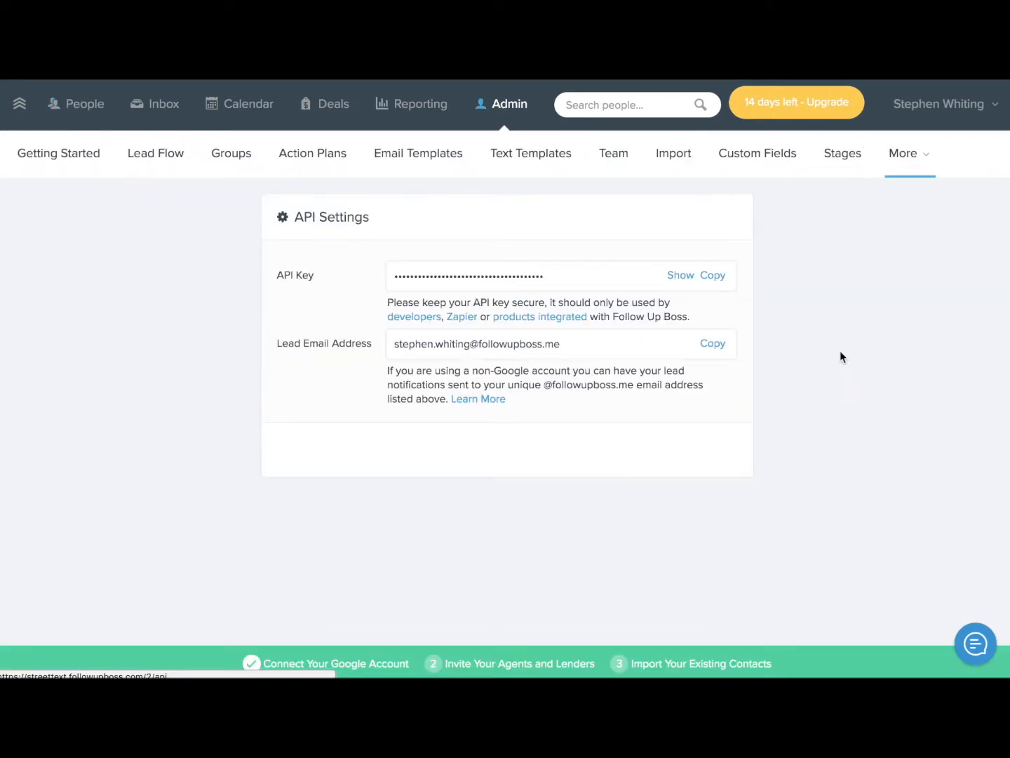
pyautogui.click(685, 280)
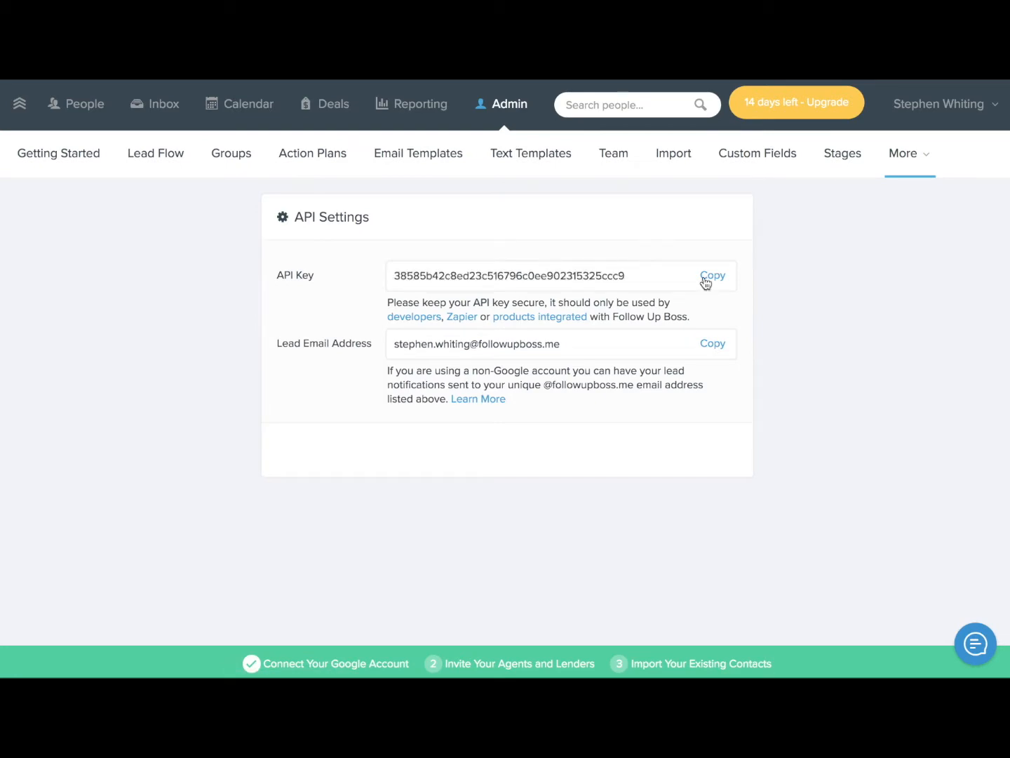
pyautogui.click(706, 283)
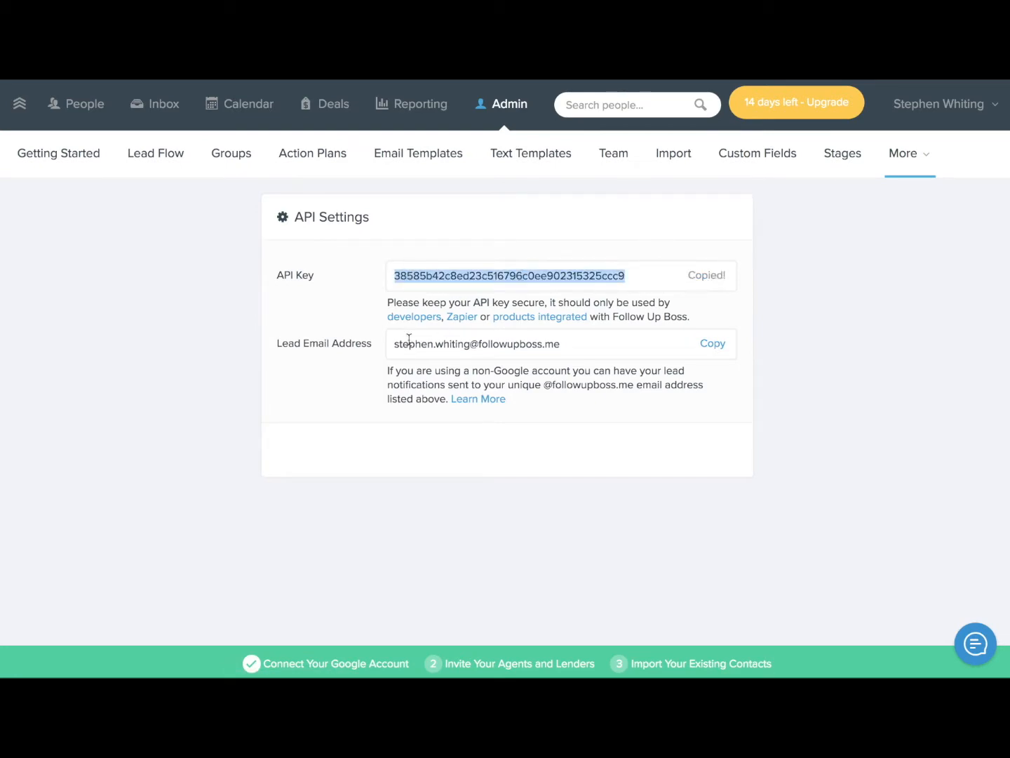
# Step: Paste the API key into Zapier's authorization window and allow access to the Follow Up Boss account
pyautogui.hotkey('ctrl', 'Up')
pyautogui.click(182, 438)
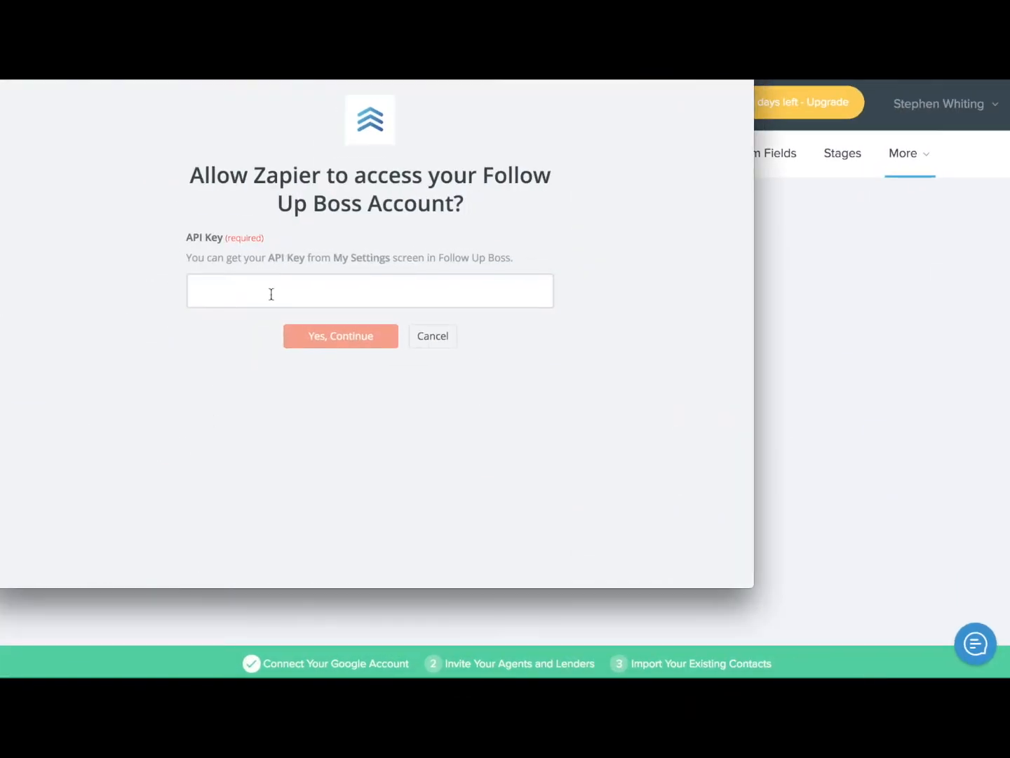
pyautogui.click(260, 283)
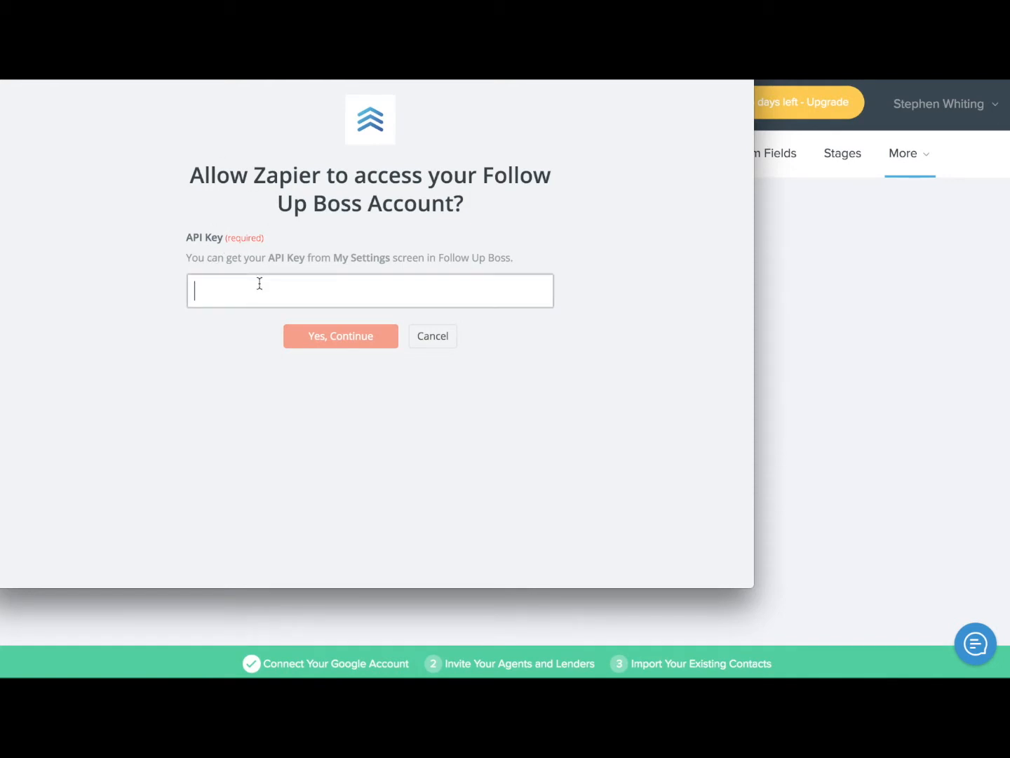
pyautogui.press('super+v')
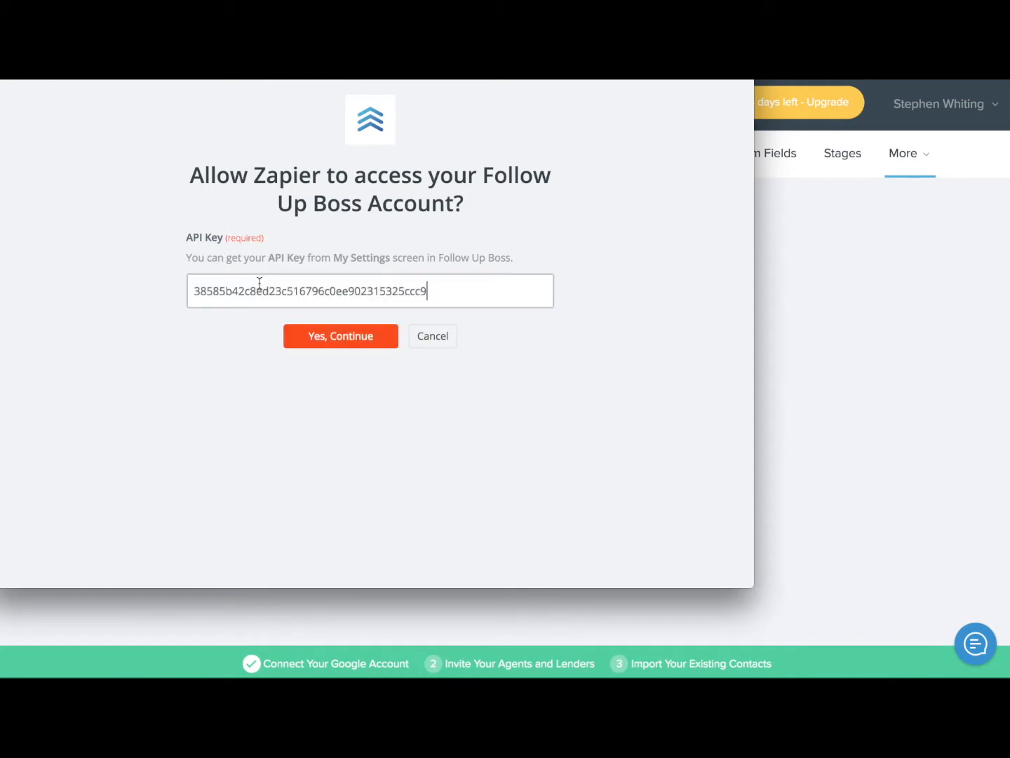
pyautogui.click(337, 338)
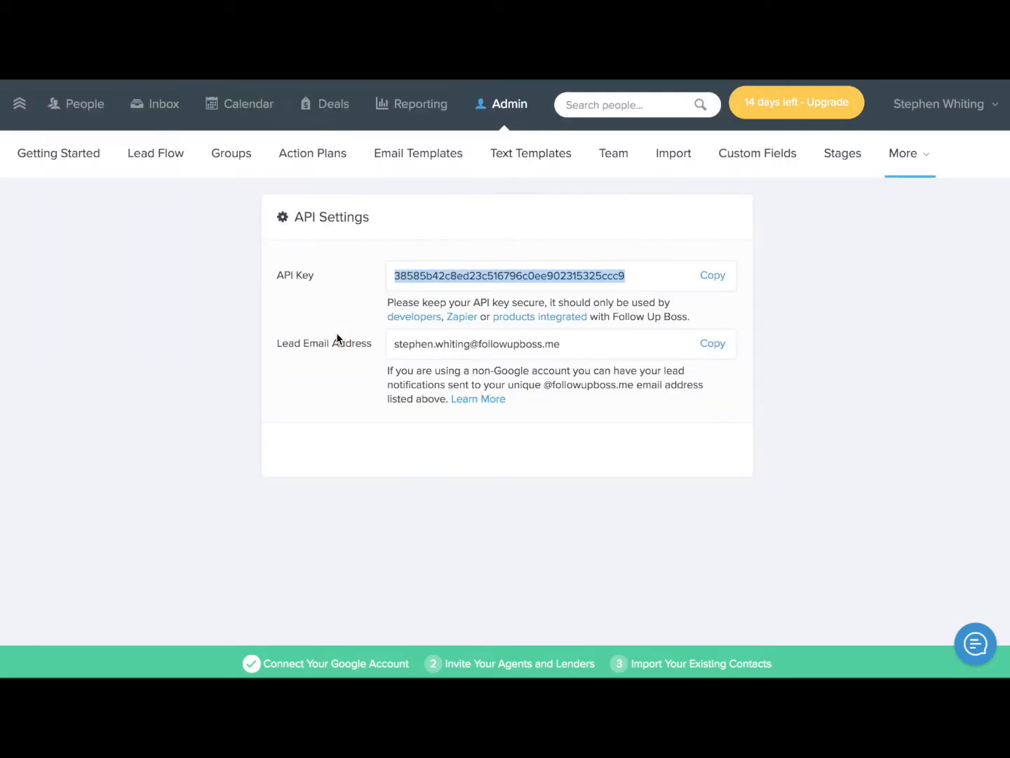
# Step: Return to the Zap editor and save the connected Follow Up Boss account for the action
pyautogui.hotkey('ctrl', 'Up')
pyautogui.click(337, 226)
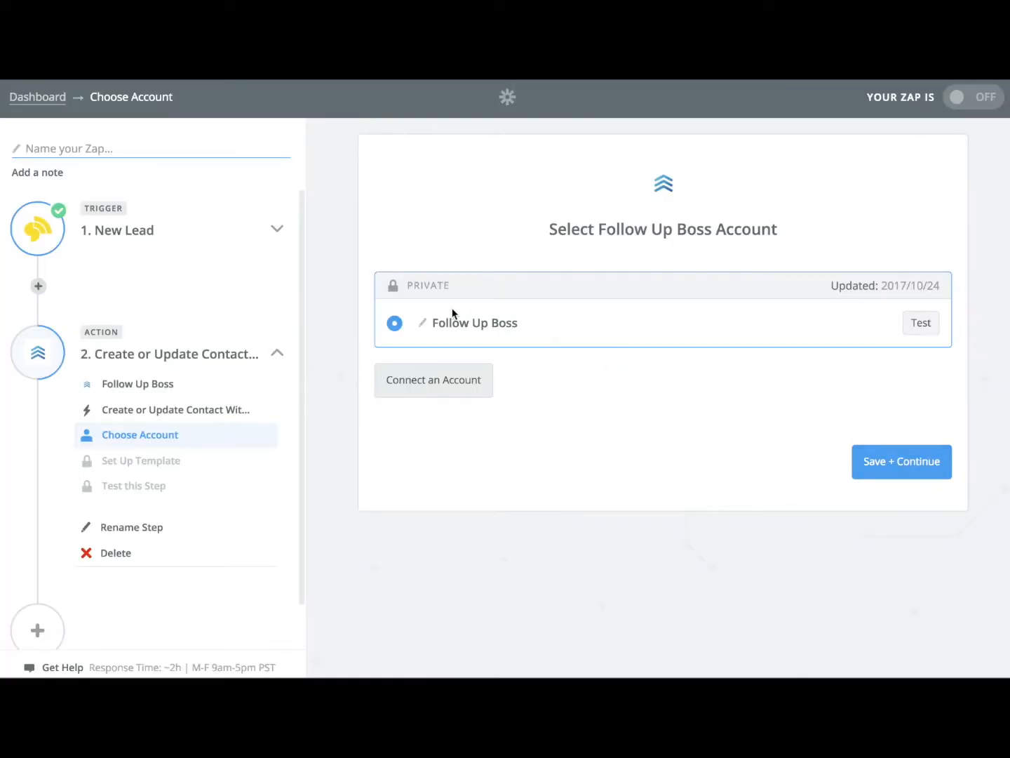
pyautogui.click(916, 464)
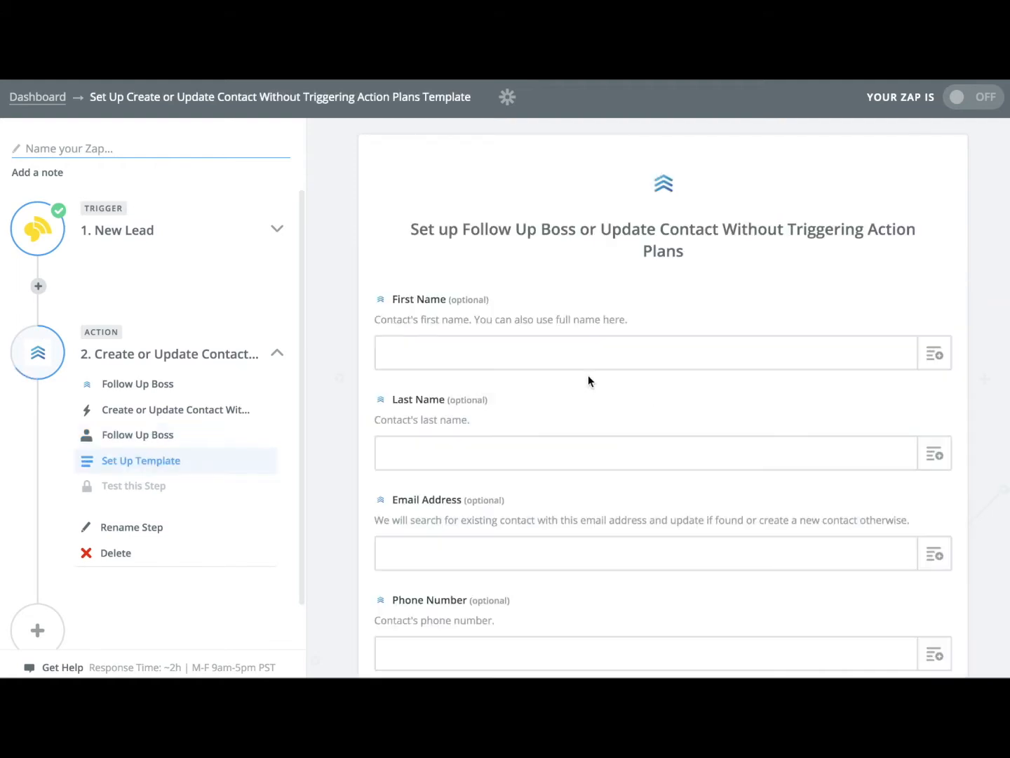
# Step: Examine the contact fields available in the Follow Up Boss action template, from First Name to Price
pyautogui.scroll(-2, 490, 330)
pyautogui.scroll(-2, 467, 304)
pyautogui.scroll(1, 468, 304)
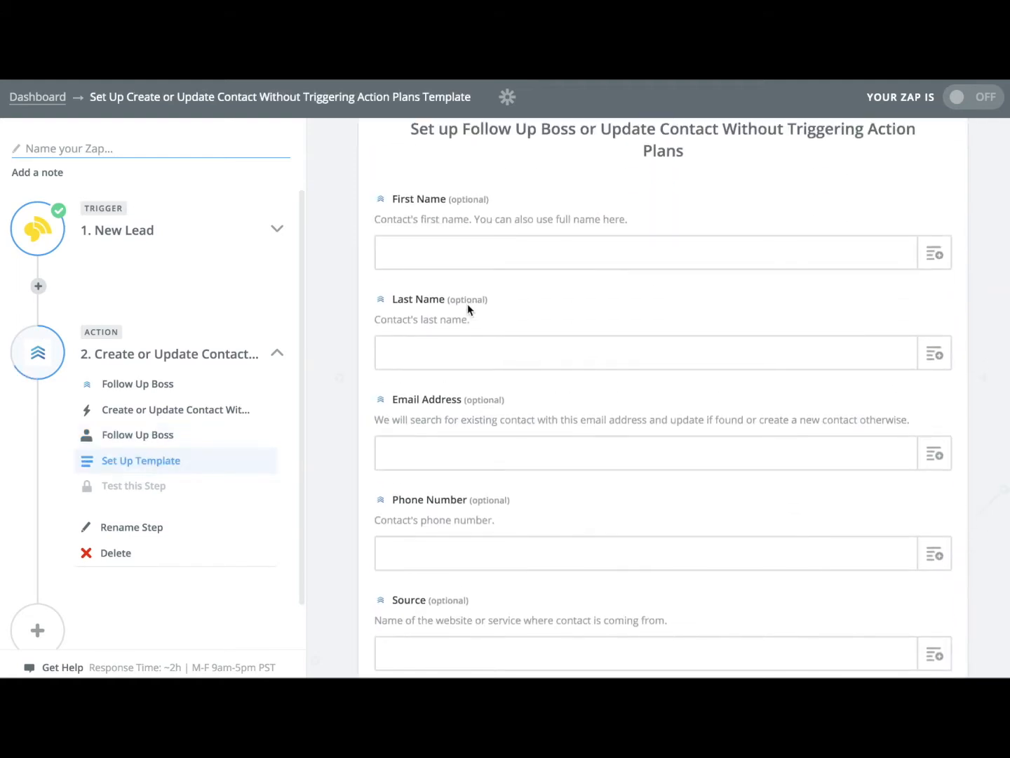
pyautogui.scroll(2, 481, 295)
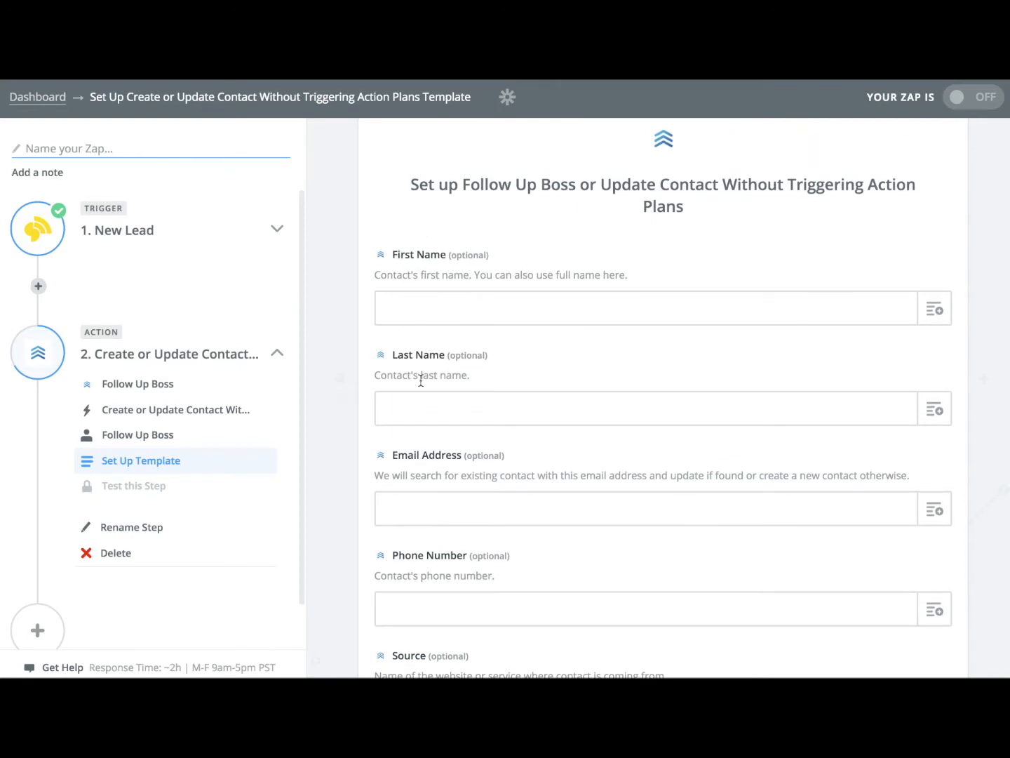
pyautogui.scroll(-6, 421, 381)
pyautogui.scroll(6, 421, 381)
pyautogui.scroll(-1, 419, 415)
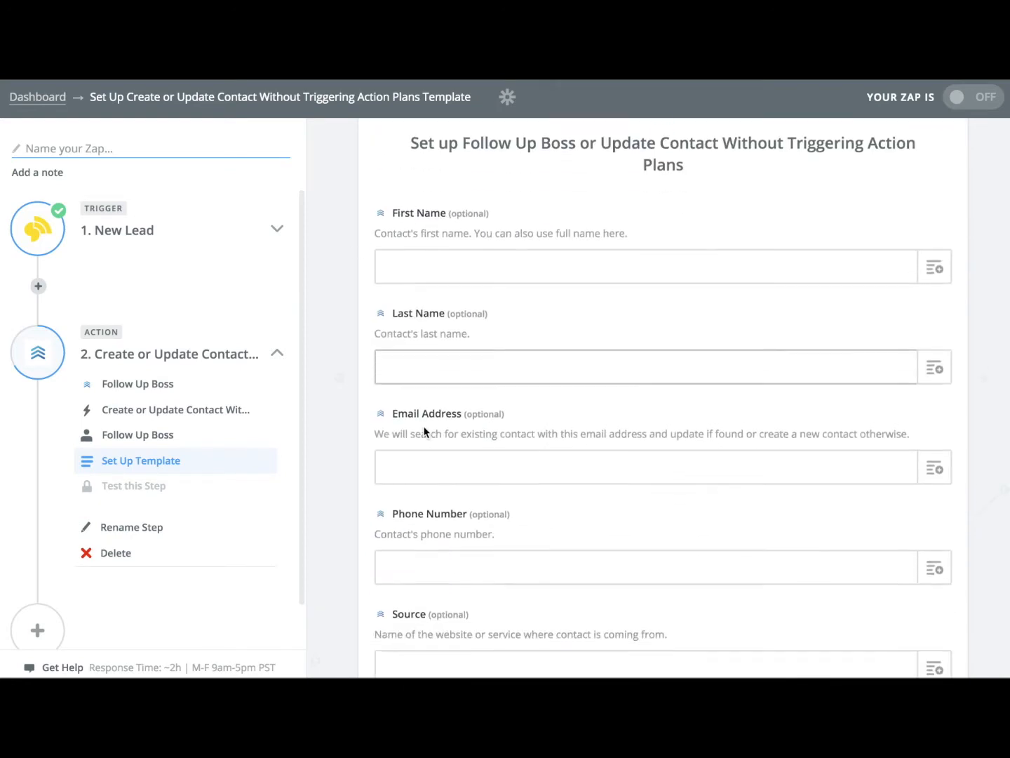
pyautogui.scroll(-4, 422, 461)
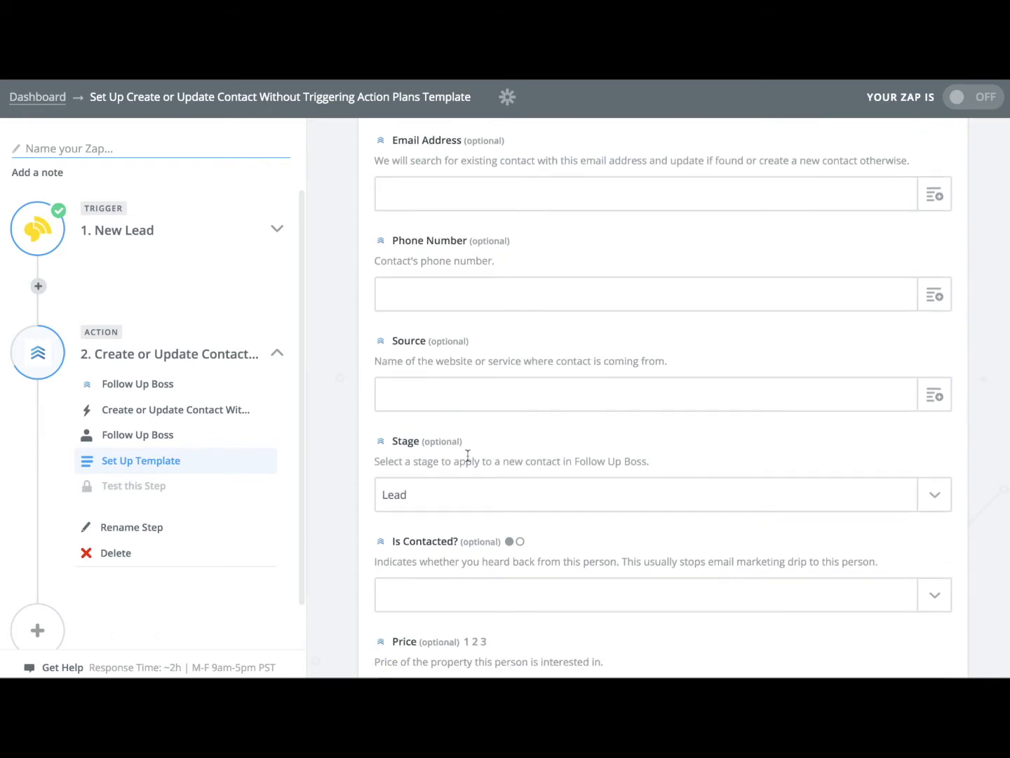
pyautogui.scroll(-2, 468, 459)
pyautogui.scroll(-3, 468, 455)
pyautogui.scroll(10, 468, 455)
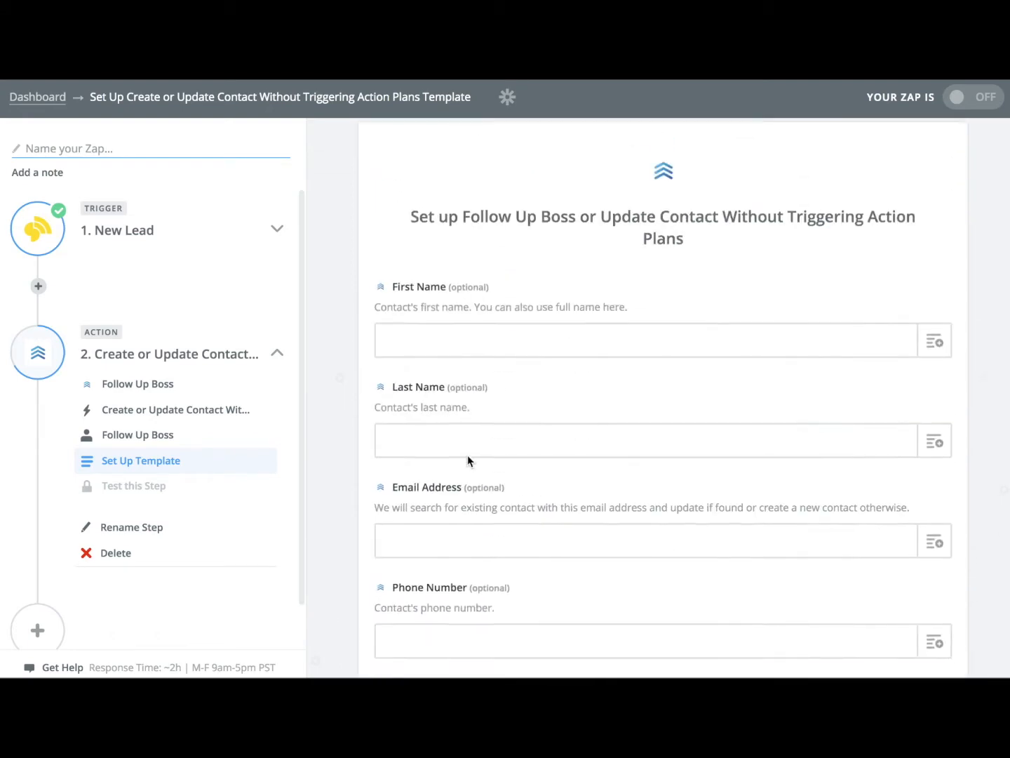
pyautogui.scroll(-2, 467, 455)
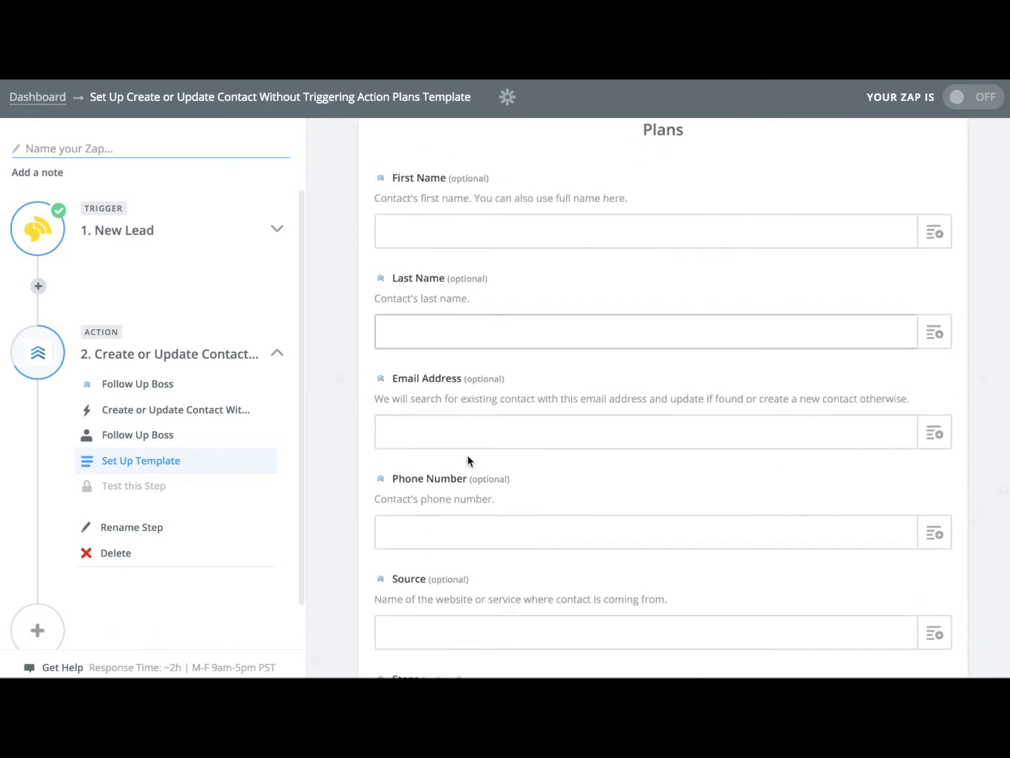
# Step: Map the contact's First Name and Last Name fields to the New Lead's First Name and Last Name values
pyautogui.click(939, 236)
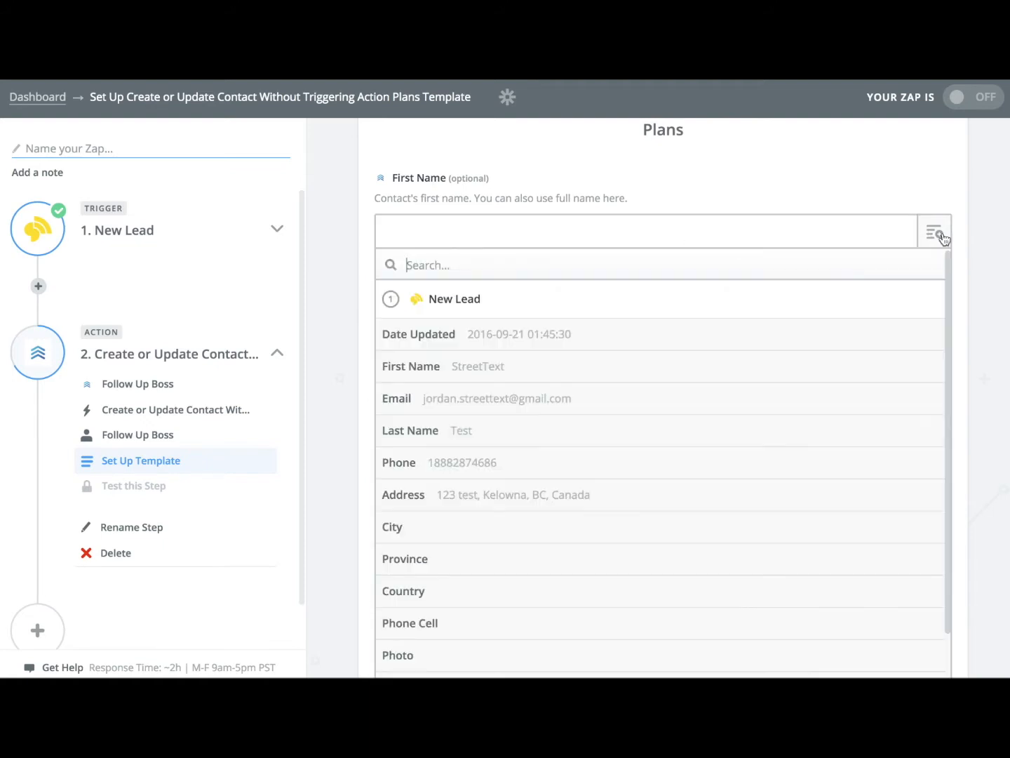
pyautogui.click(477, 368)
pyautogui.click(397, 329)
pyautogui.click(935, 331)
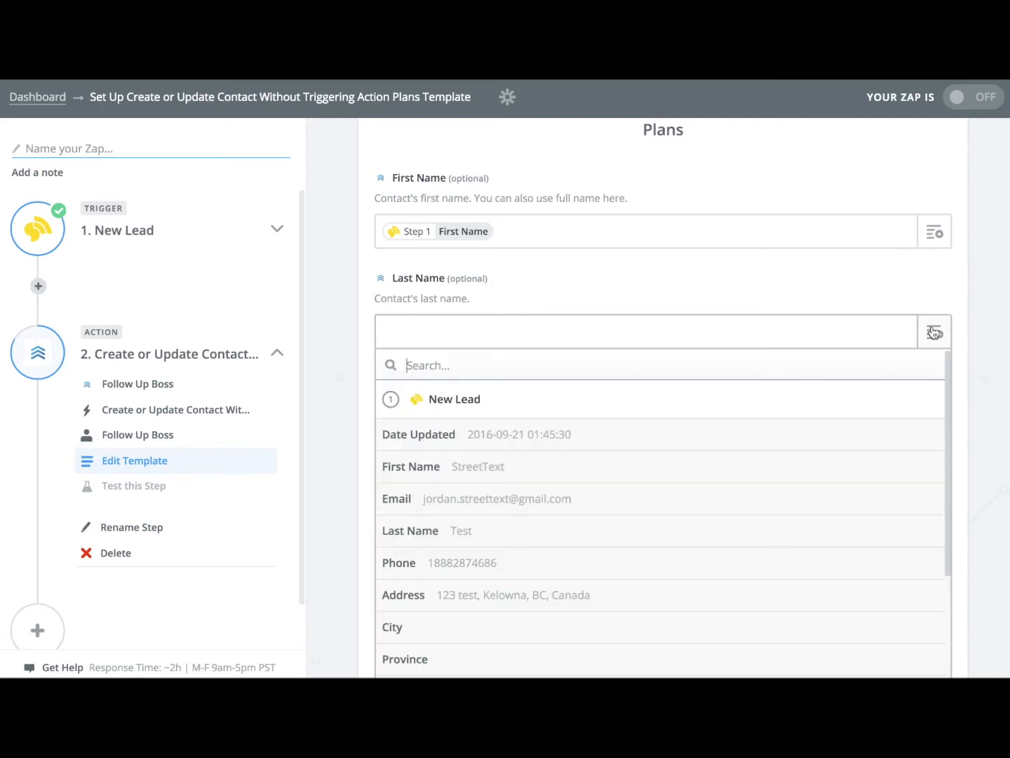
pyautogui.click(447, 534)
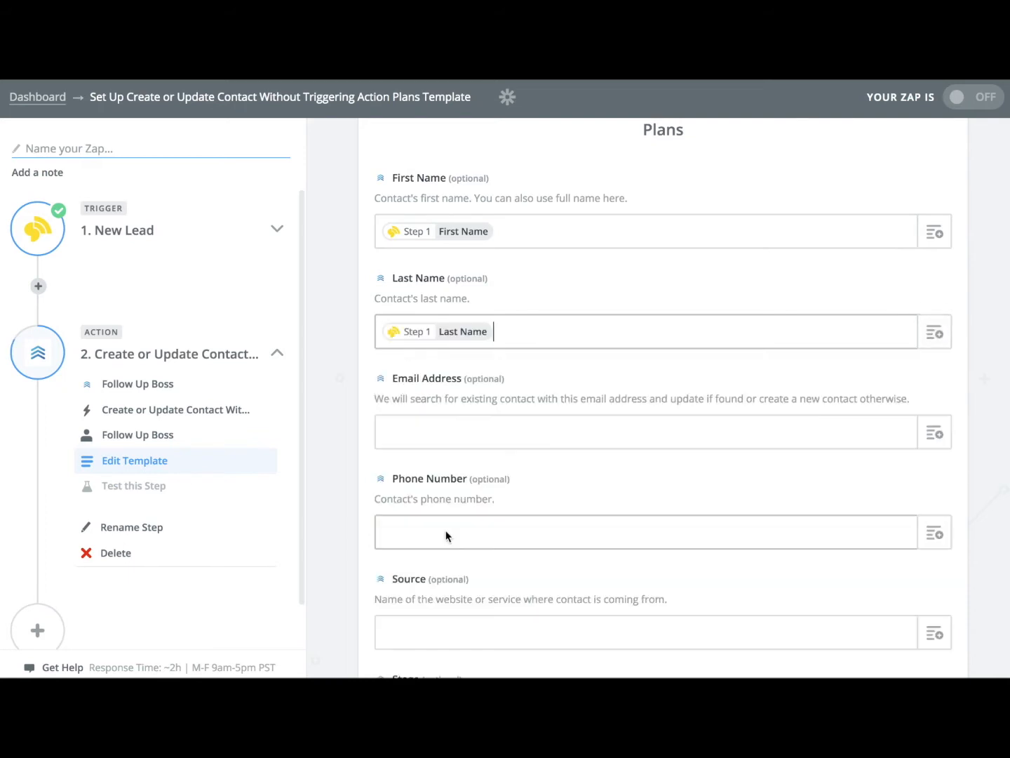
# Step: Map the contact's Email Address field to the Email value from the New Lead trigger
pyautogui.scroll(-1, 465, 439)
pyautogui.scroll(-1, 465, 439)
pyautogui.click(476, 372)
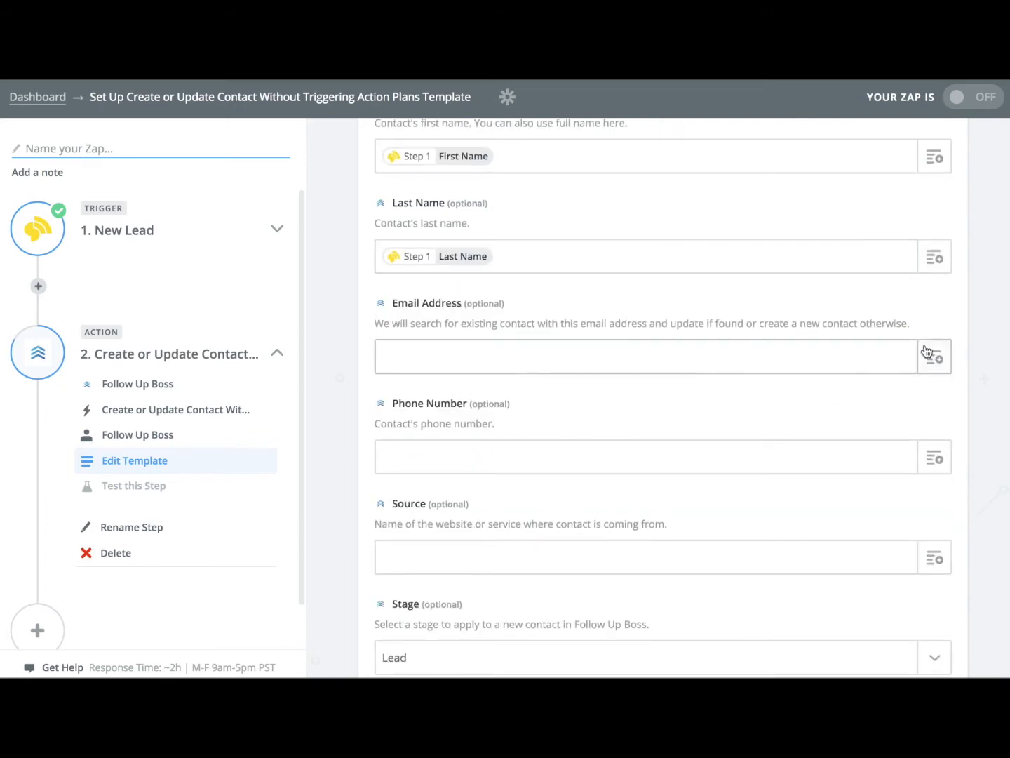
pyautogui.click(935, 358)
pyautogui.click(409, 530)
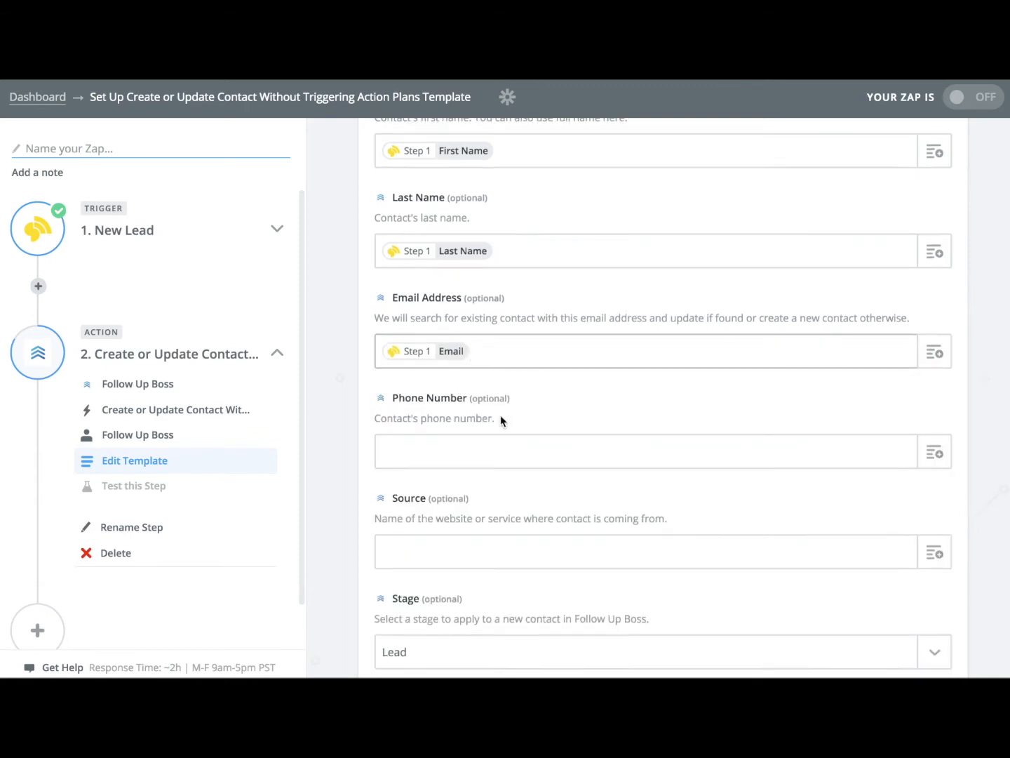
# Step: Map the contact's Phone Number field to the Phone value from the New Lead trigger
pyautogui.scroll(2, 501, 415)
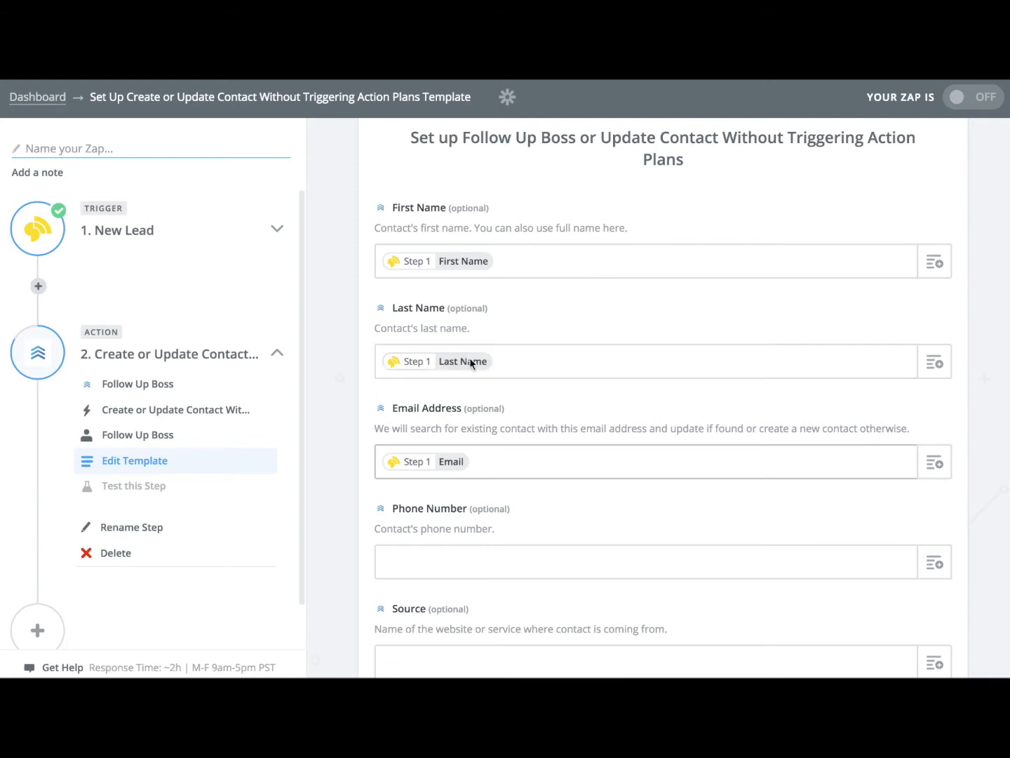
pyautogui.scroll(-3, 493, 373)
pyautogui.scroll(-1, 491, 287)
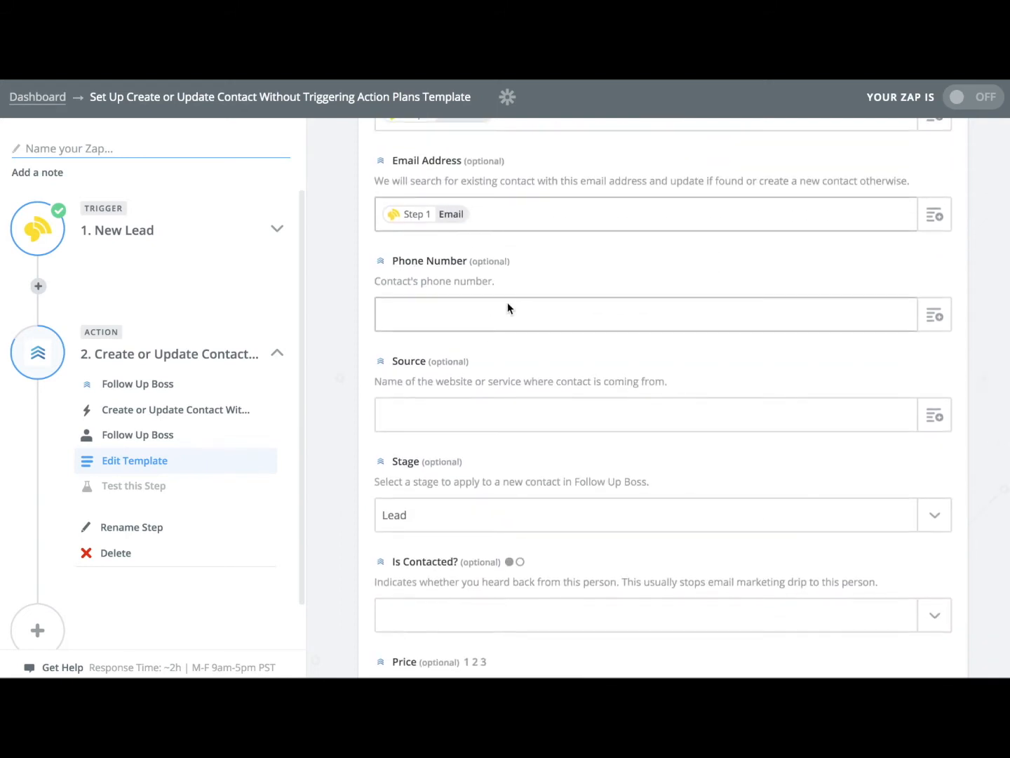
pyautogui.click(508, 309)
pyautogui.click(935, 315)
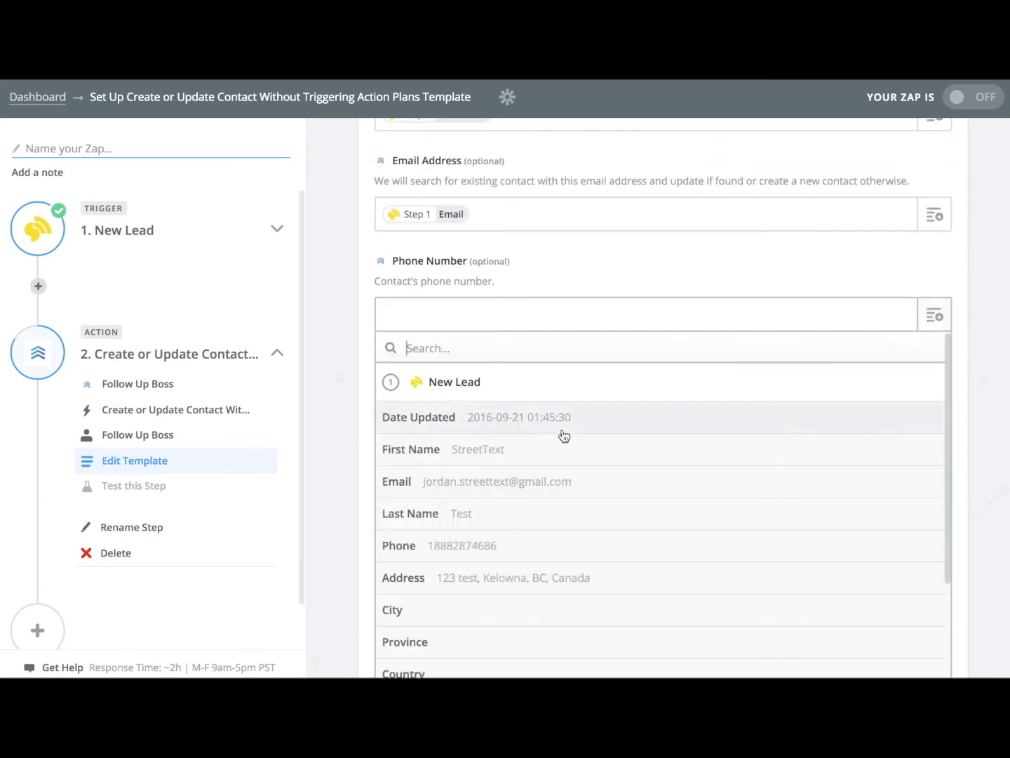
pyautogui.click(470, 547)
# Step: Set the contact's Source to "StreetText Seller Lead" and choose Lead as the Stage
pyautogui.click(474, 415)
pyautogui.scroll(-1, 562, 418)
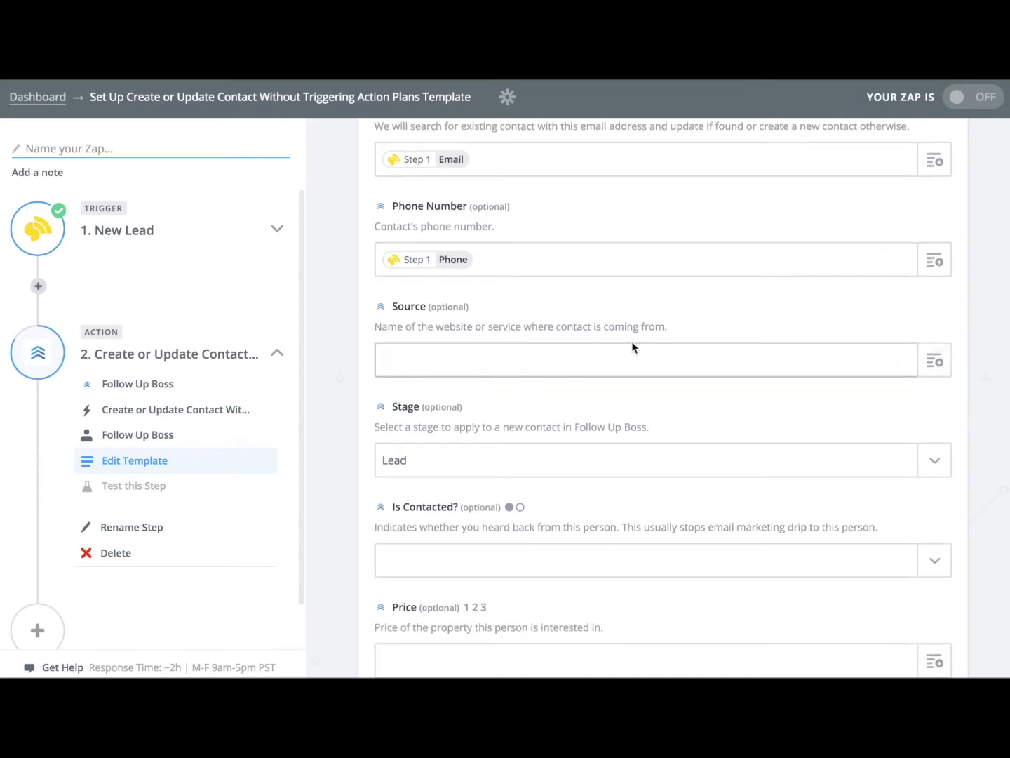
pyautogui.write('StreetText Seller Lead')
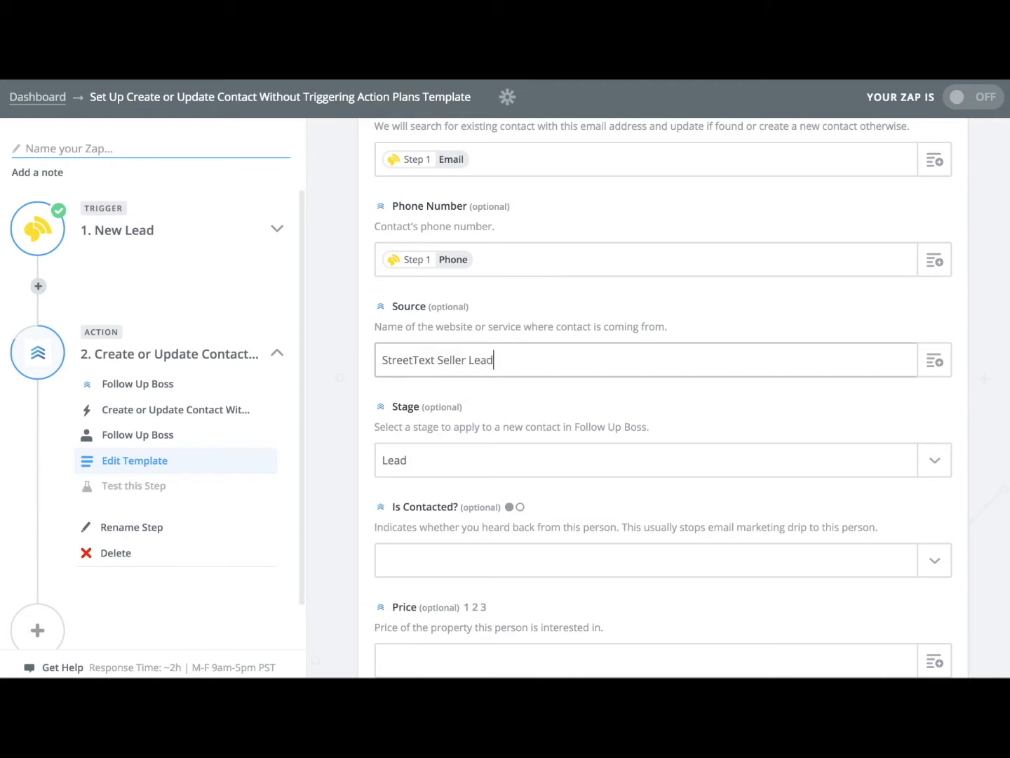
pyautogui.scroll(-1, 674, 453)
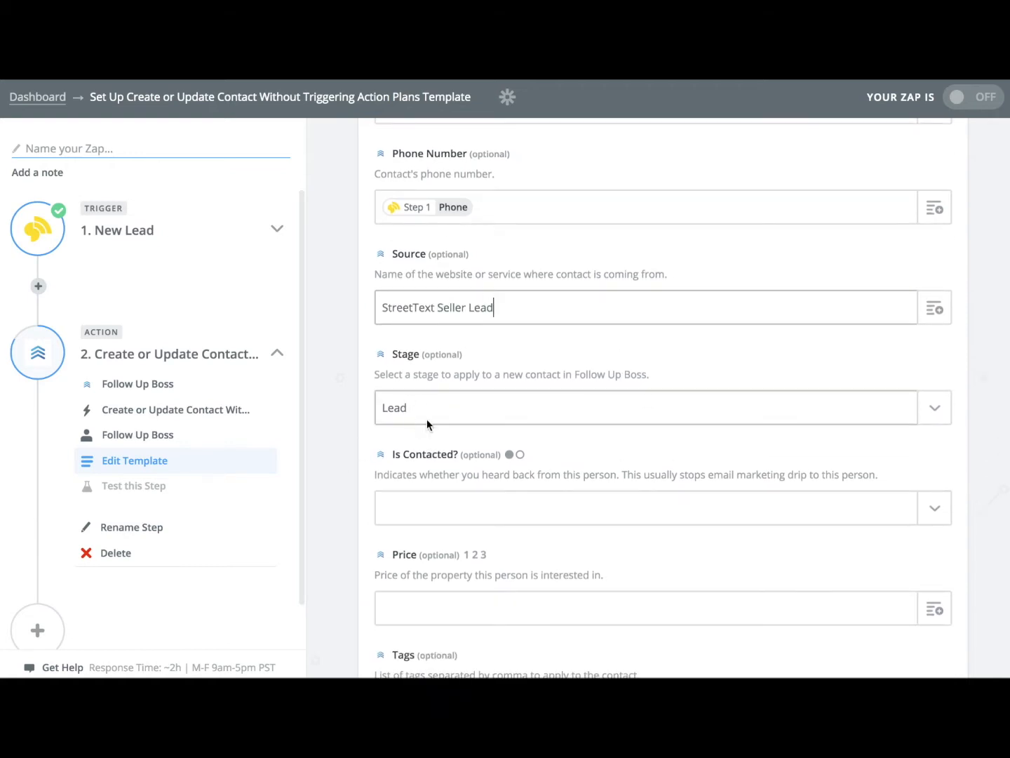
pyautogui.click(472, 414)
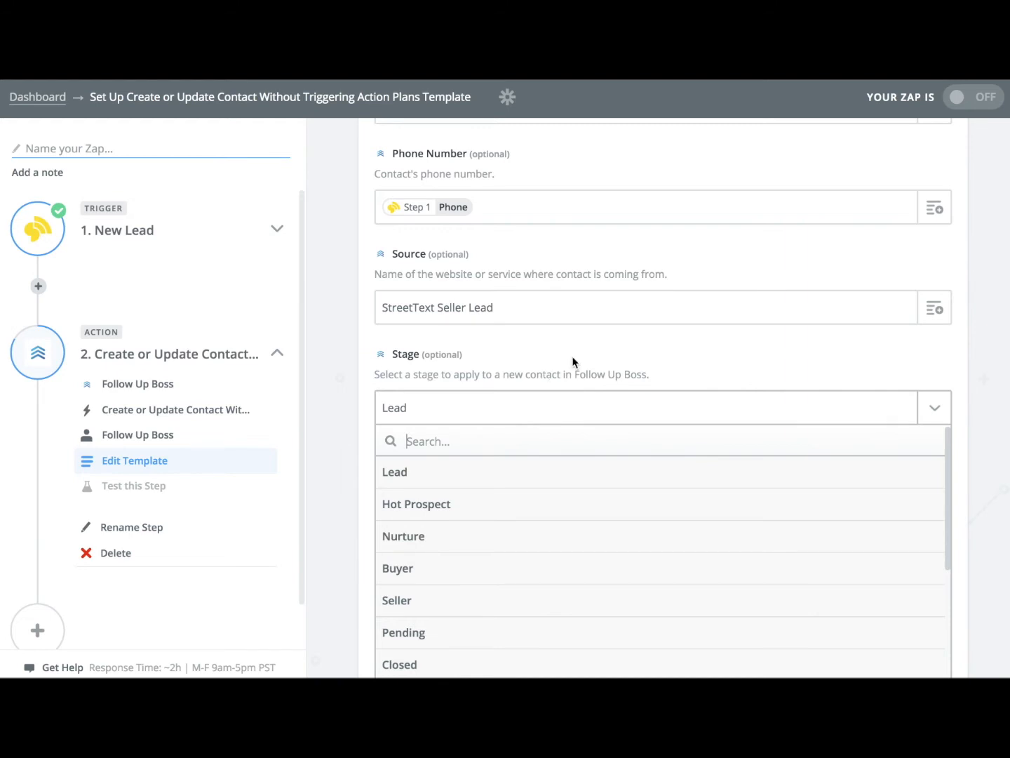
pyautogui.click(424, 479)
# Step: Set the contact's Tags to "StreetText Seller Lead" and continue to the action's test
pyautogui.scroll(-3, 534, 461)
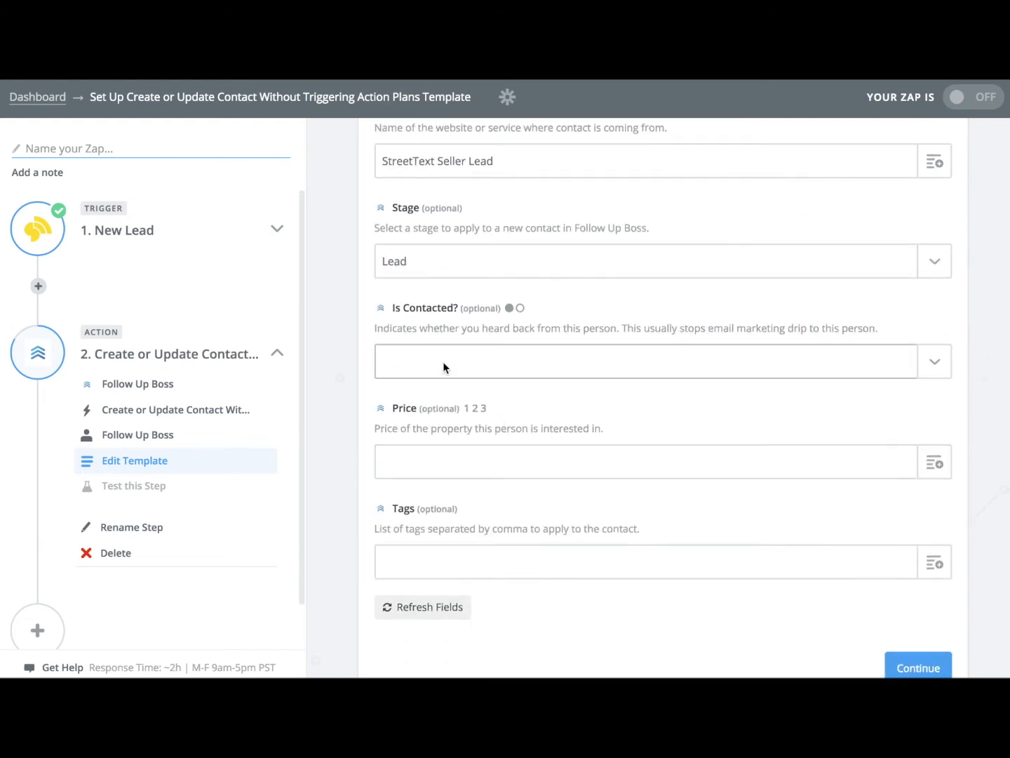
pyautogui.scroll(-1, 443, 361)
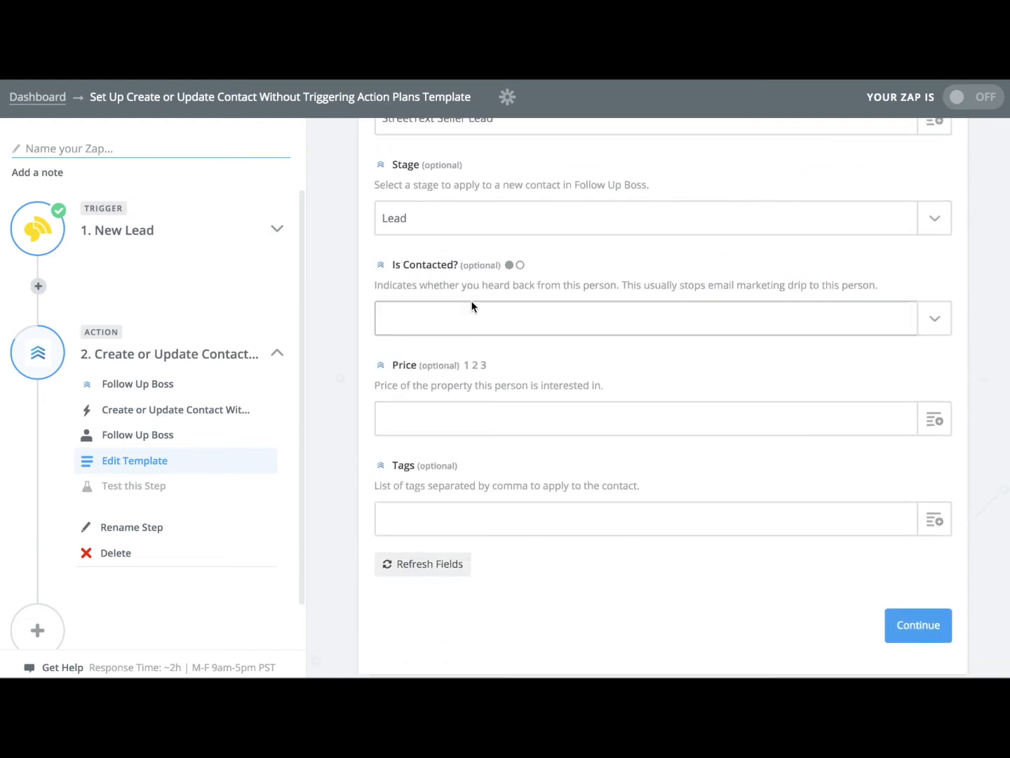
pyautogui.scroll(-1, 457, 308)
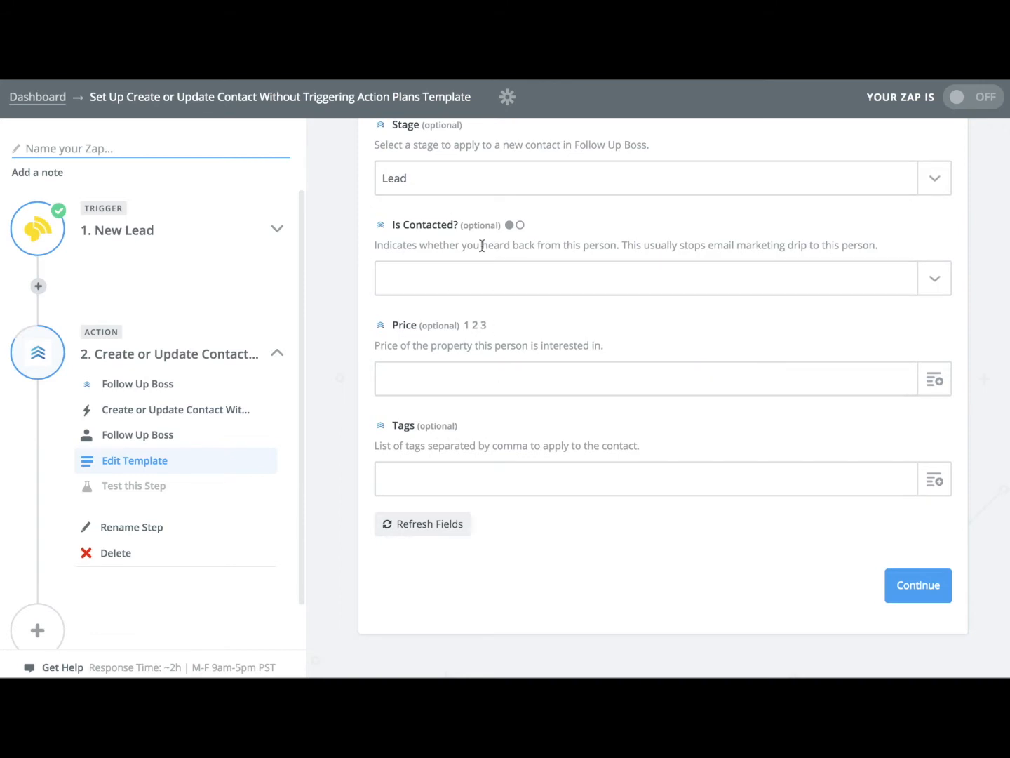
pyautogui.write('S')
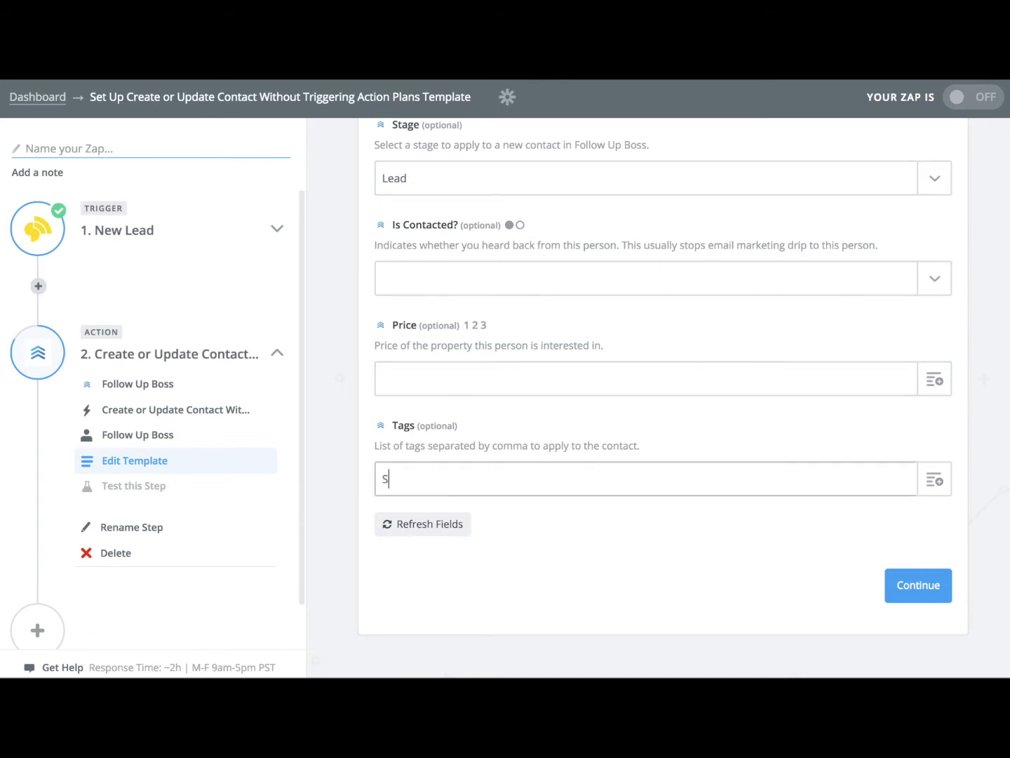
pyautogui.write('treetText Seller Lead')
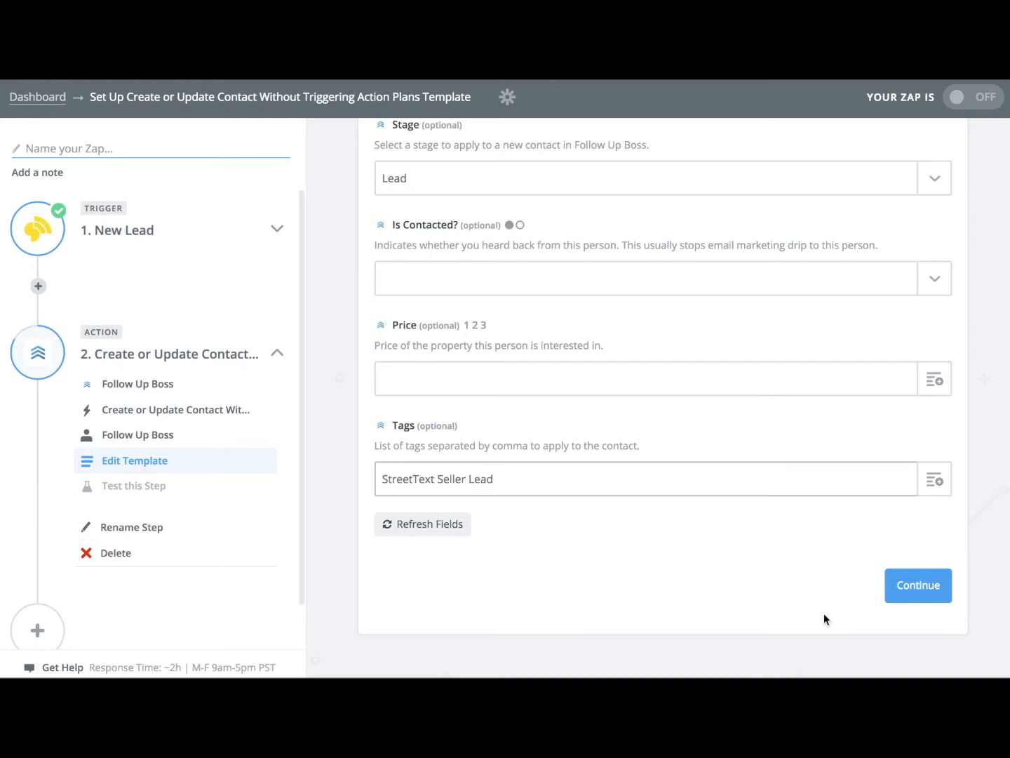
pyautogui.click(920, 593)
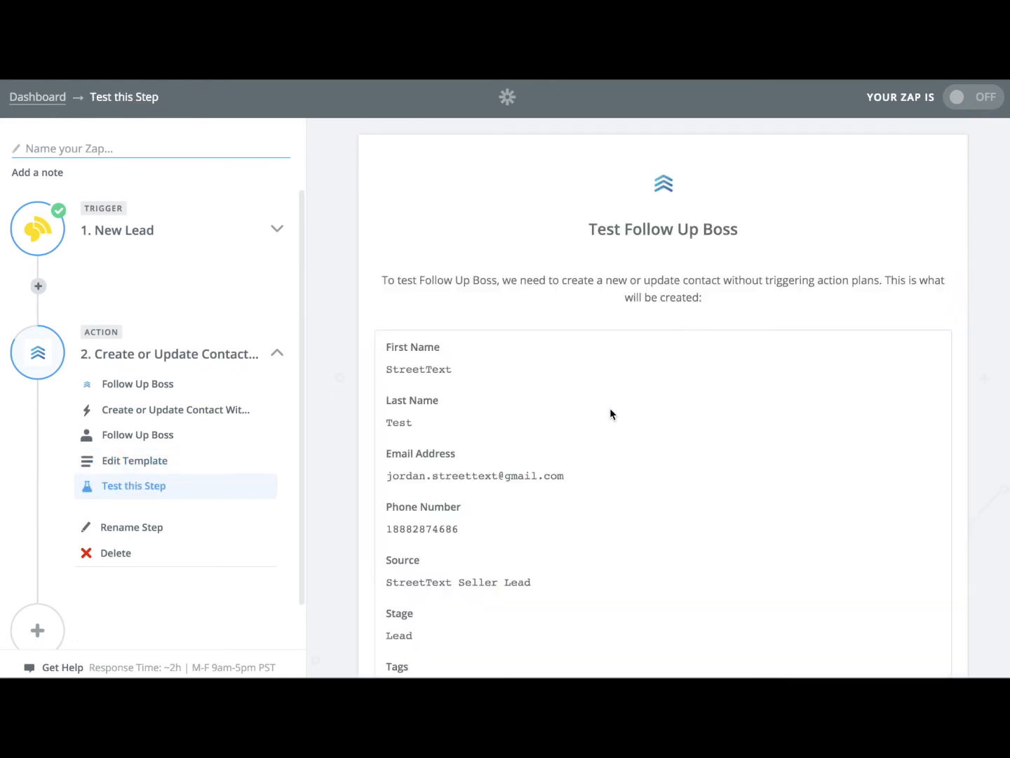
# Step: Run the test that creates the sample contact, and switch to Follow Up Boss's People list to check it
pyautogui.scroll(-4, 610, 414)
pyautogui.click(944, 585)
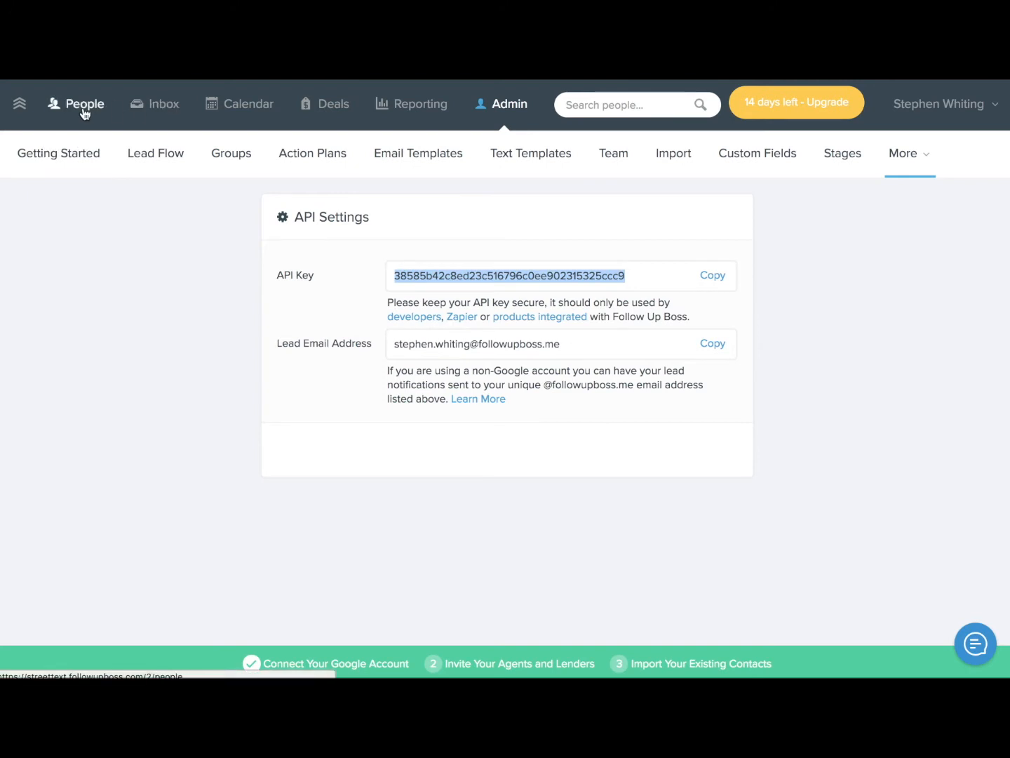
pyautogui.click(85, 105)
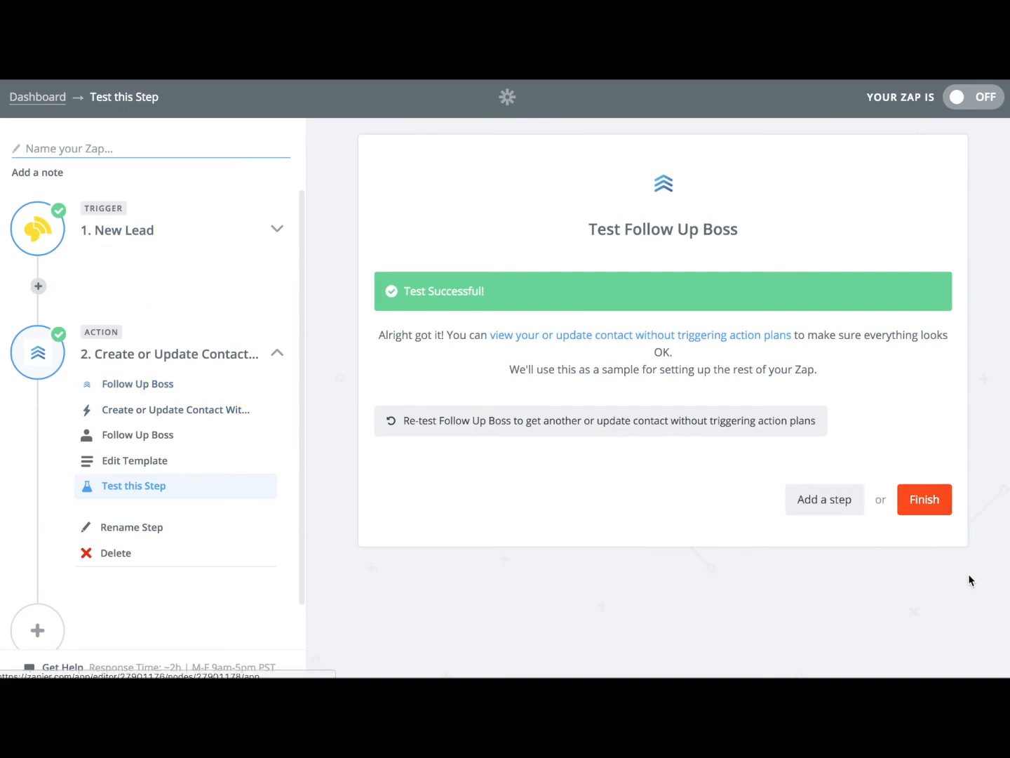
# Step: Finish the setup, name the Zap "StreetText & Follow Up Boss", and turn it on
pyautogui.click(926, 499)
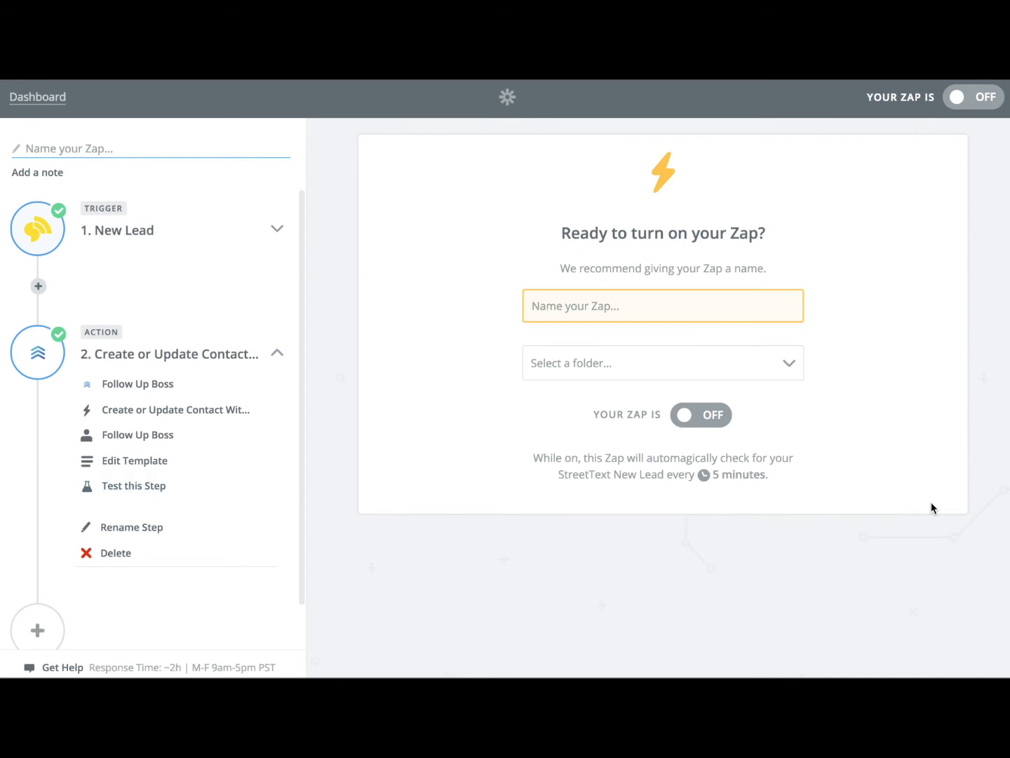
pyautogui.click(647, 311)
pyautogui.write('Street')
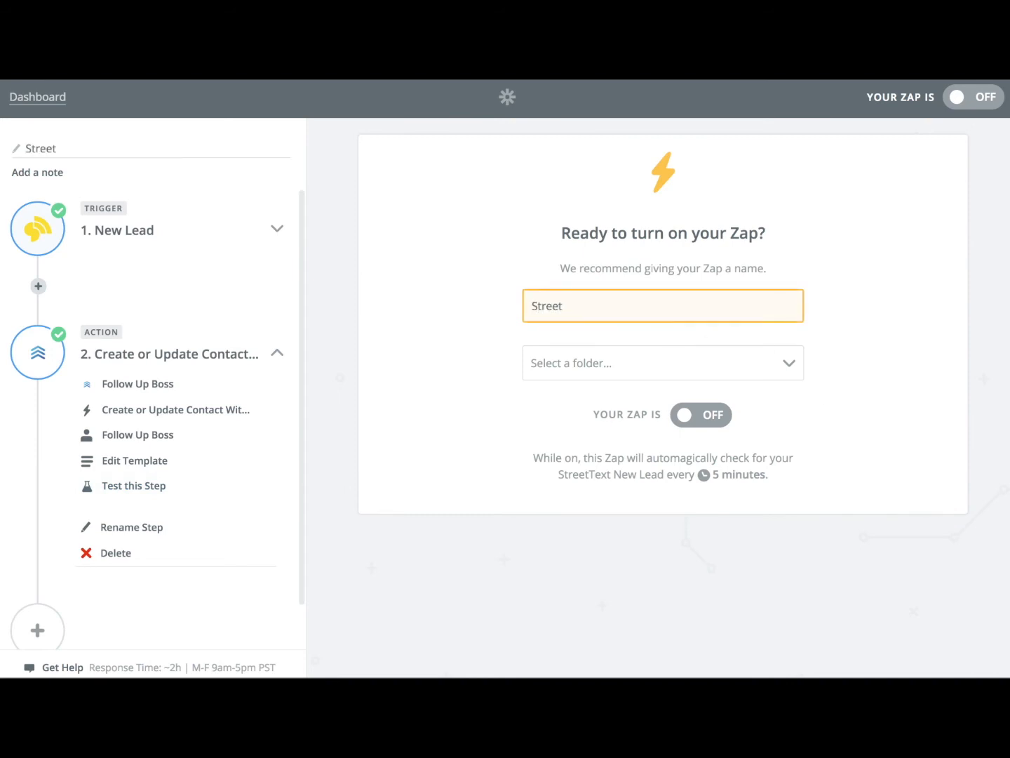
pyautogui.write('tText & Follow Up Boss')
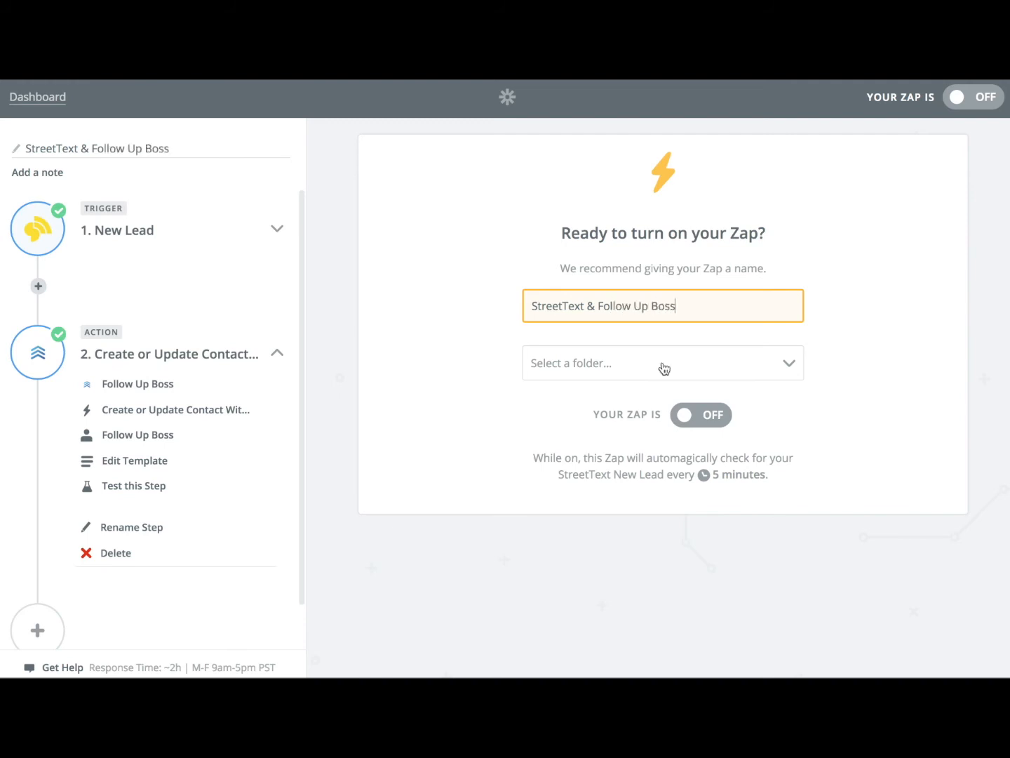
pyautogui.click(716, 419)
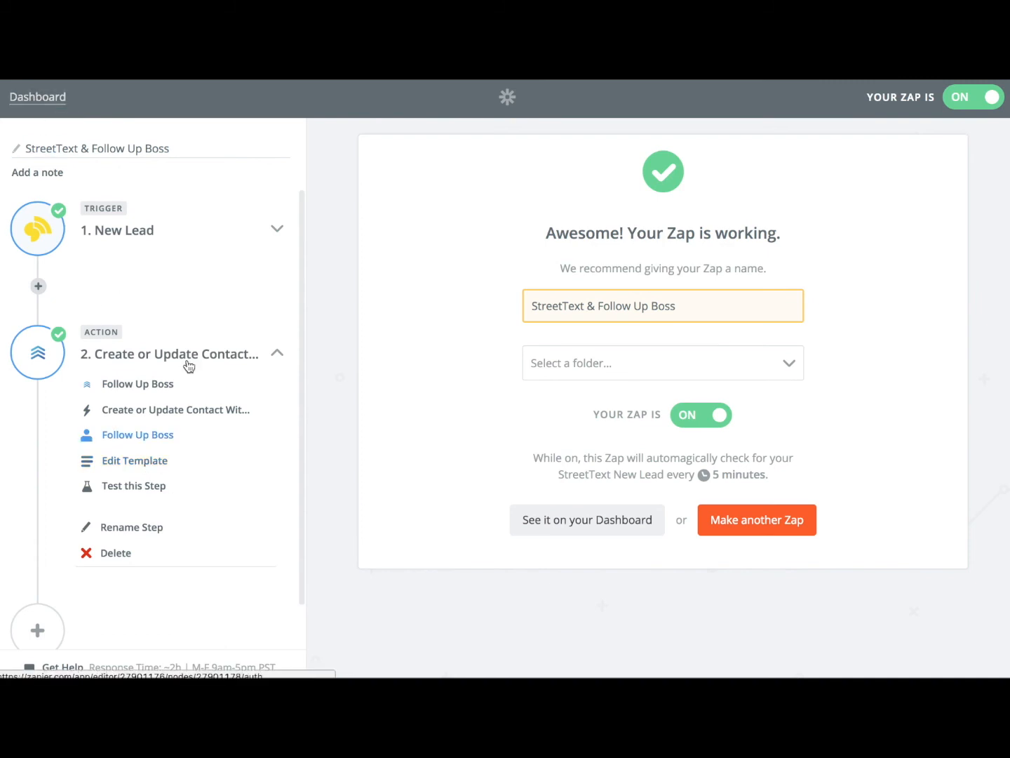
# Step: Reopen the StreetText & Follow Up Boss Zap from the dashboard and review the field mappings in its action template
pyautogui.click(39, 98)
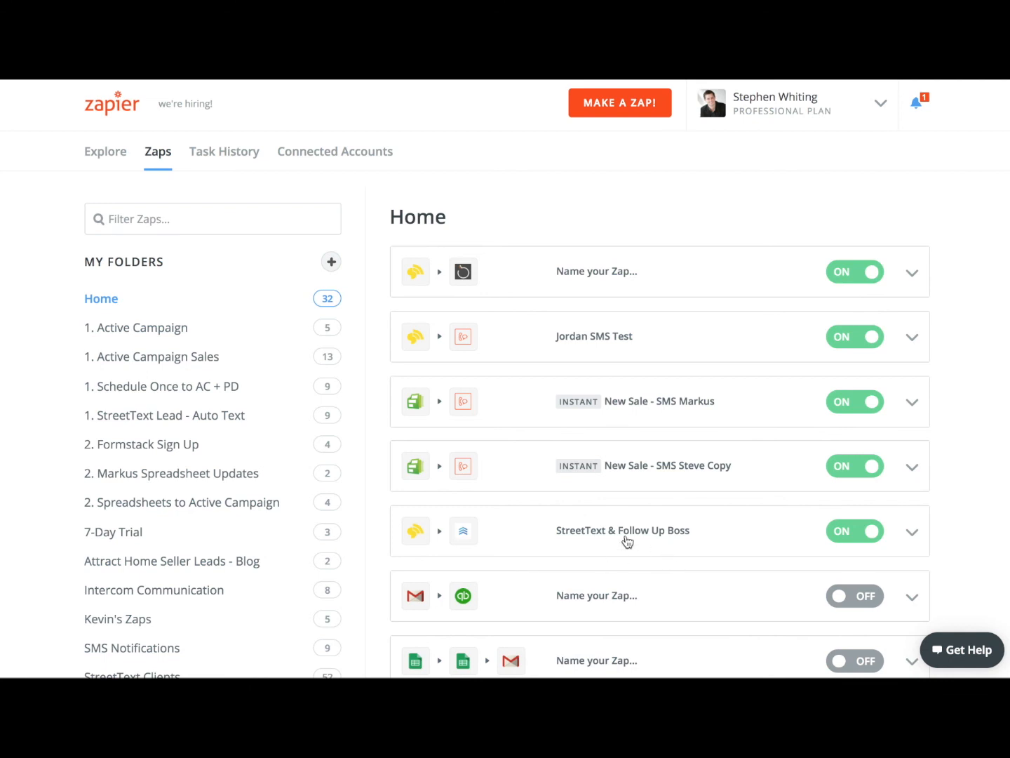
pyautogui.click(597, 534)
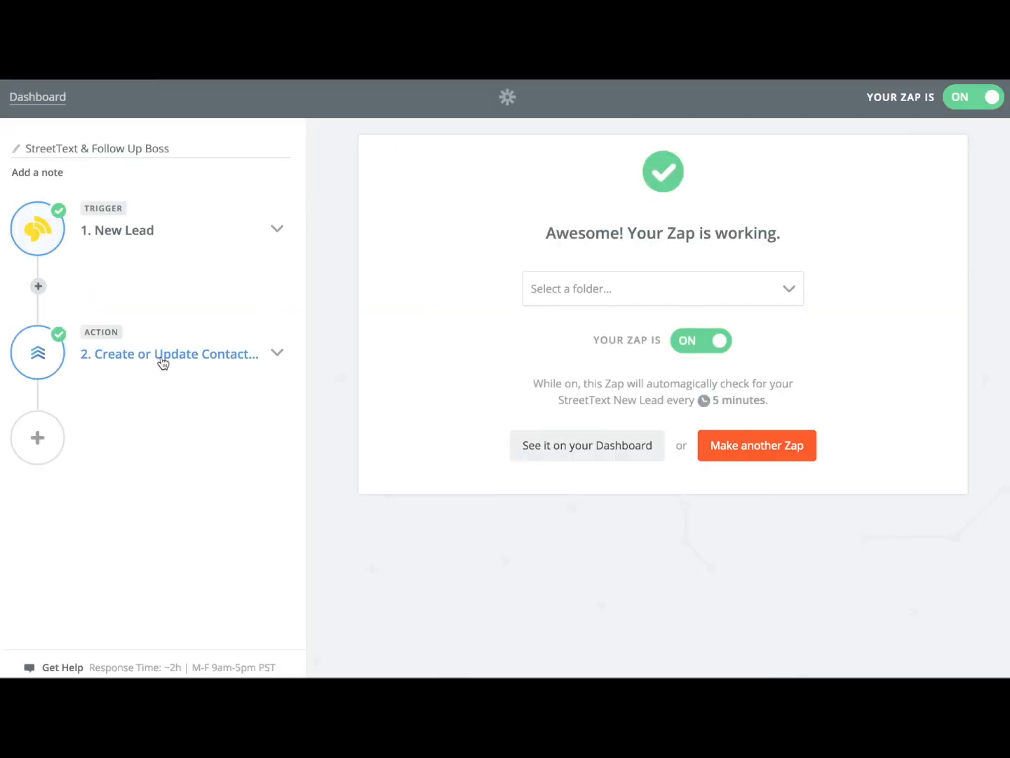
pyautogui.click(162, 357)
pyautogui.click(136, 458)
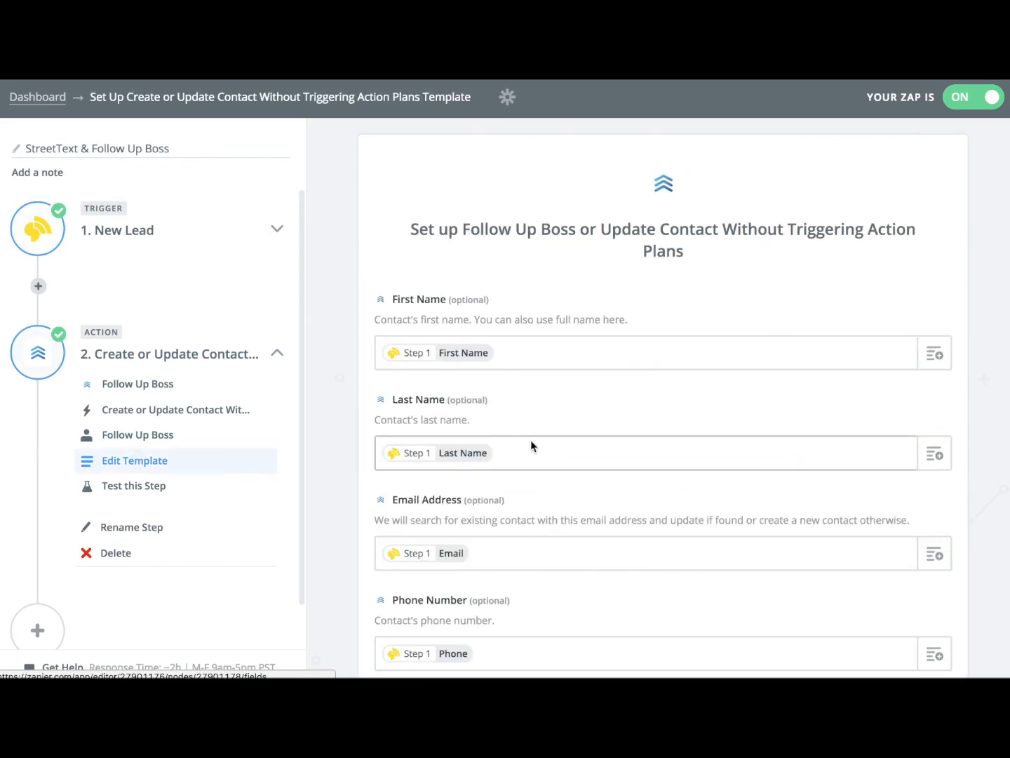
pyautogui.scroll(-5, 530, 440)
pyautogui.scroll(5, 531, 440)
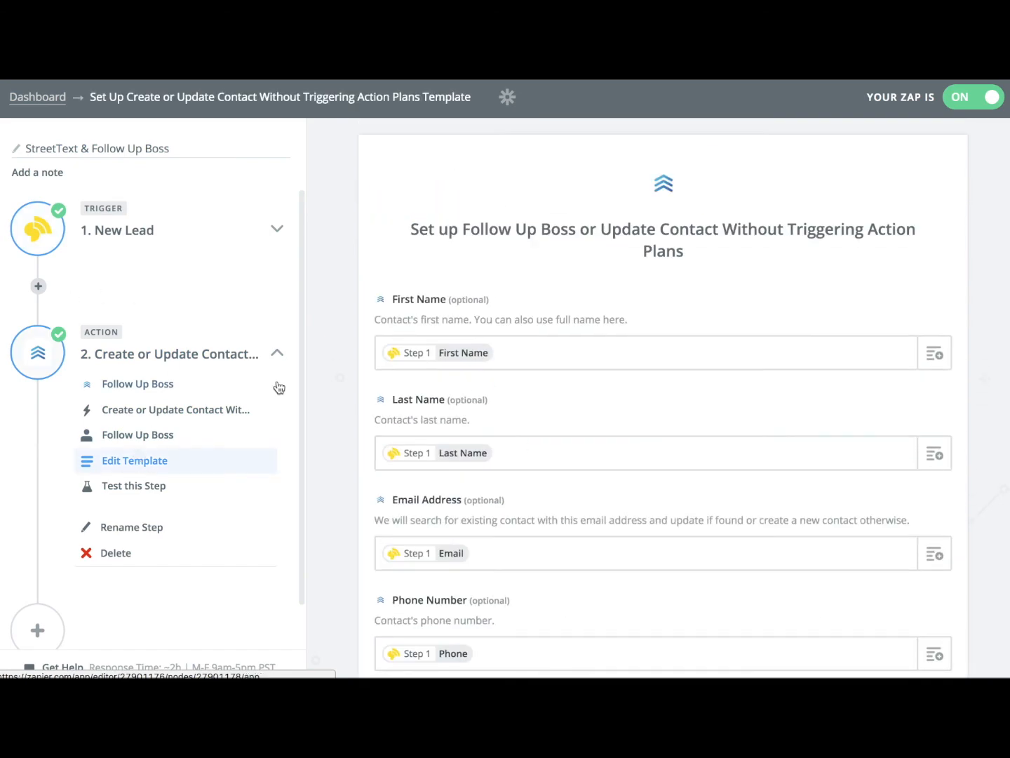